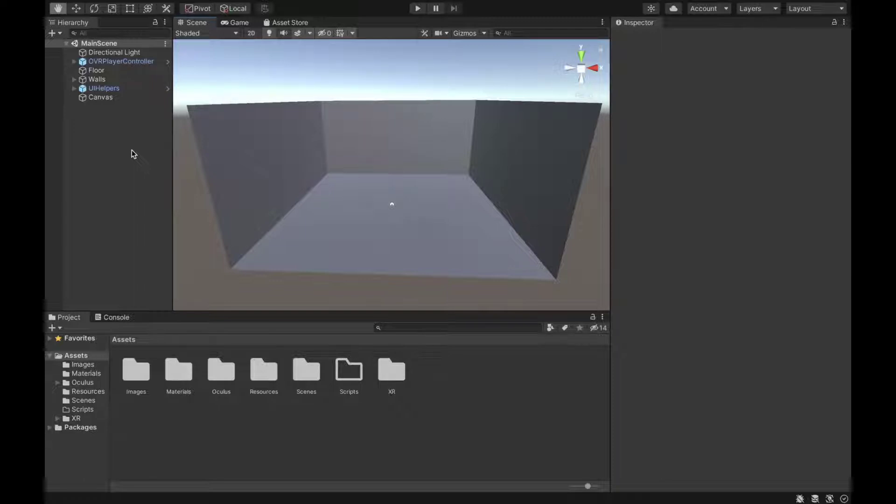
# - Inspect the Canvas settings in the Hierarchy, then clear the selection
pyautogui.click(87, 97)
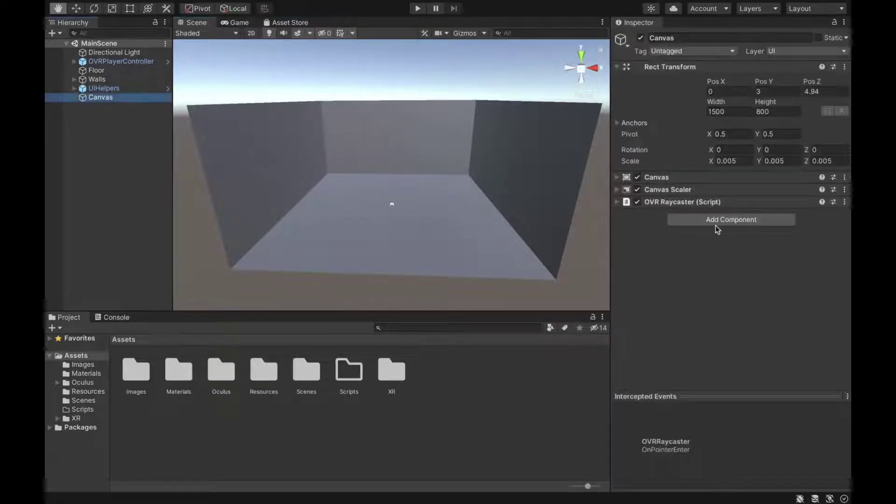
pyautogui.click(126, 122)
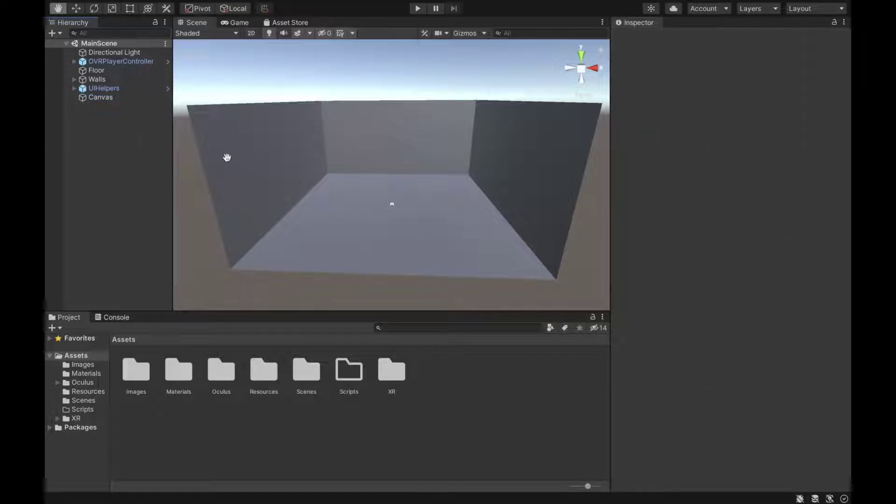
# - In Tags and Layers, name User Layer 6 'UI Collider' and User Layer 7 'Pointer'
pyautogui.moveTo(178, 6)
pyautogui.click(136, 7)
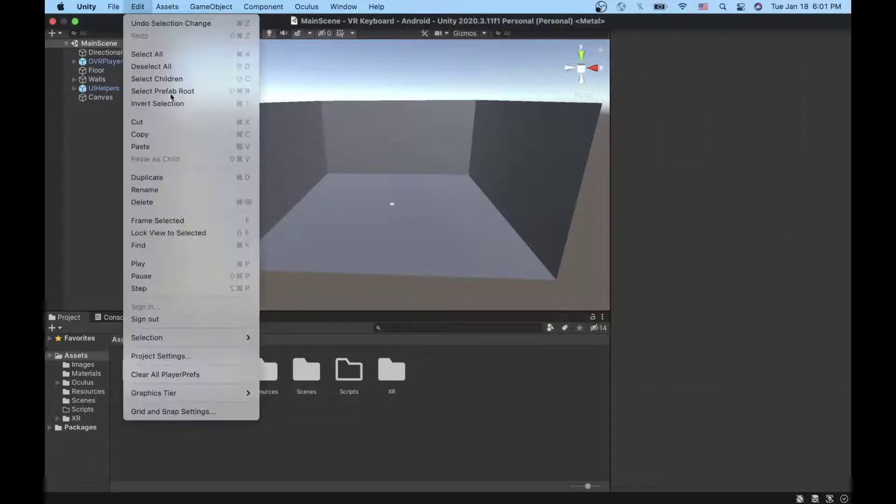
pyautogui.click(224, 356)
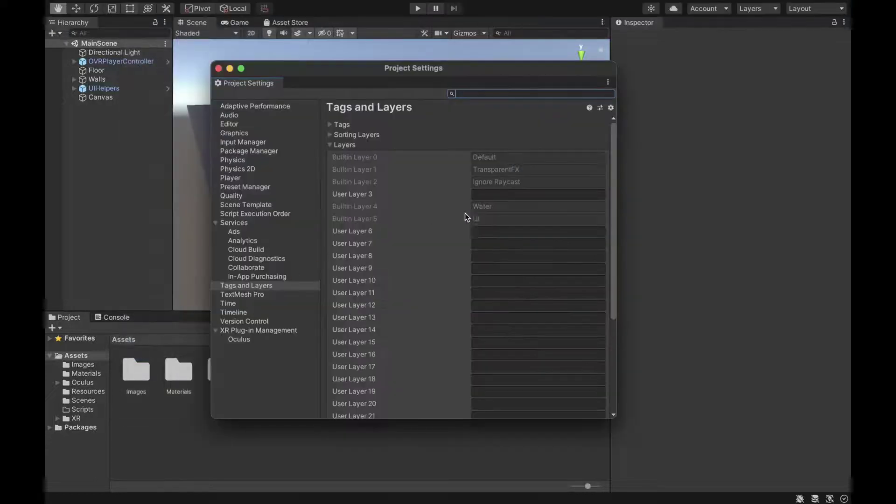
pyautogui.click(501, 234)
pyautogui.write('UI Collider')
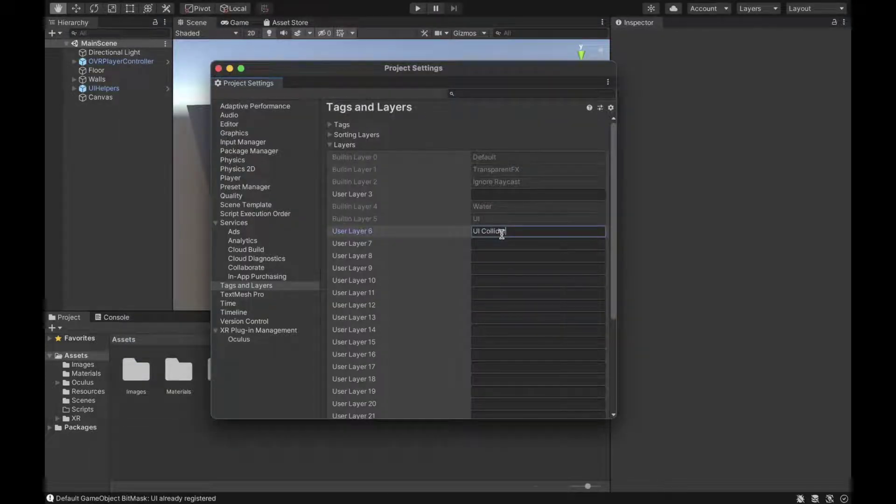
pyautogui.press('Tab')
pyautogui.write('Pointe')
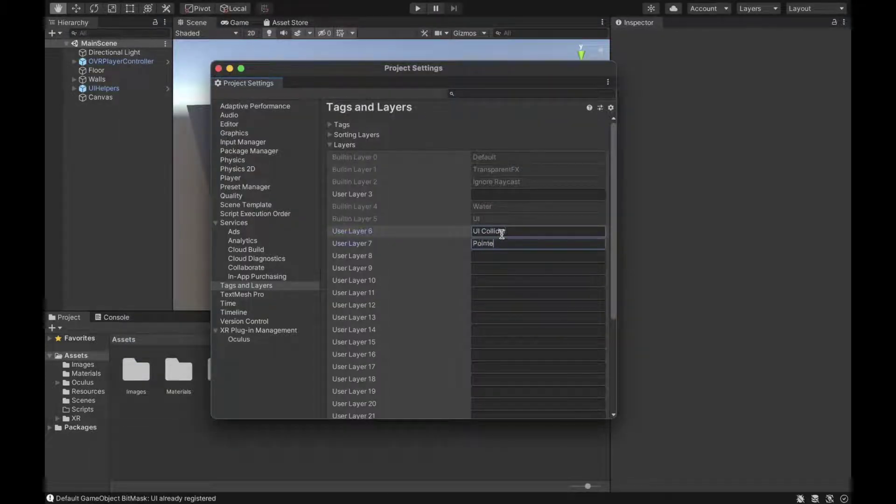
pyautogui.write('r')
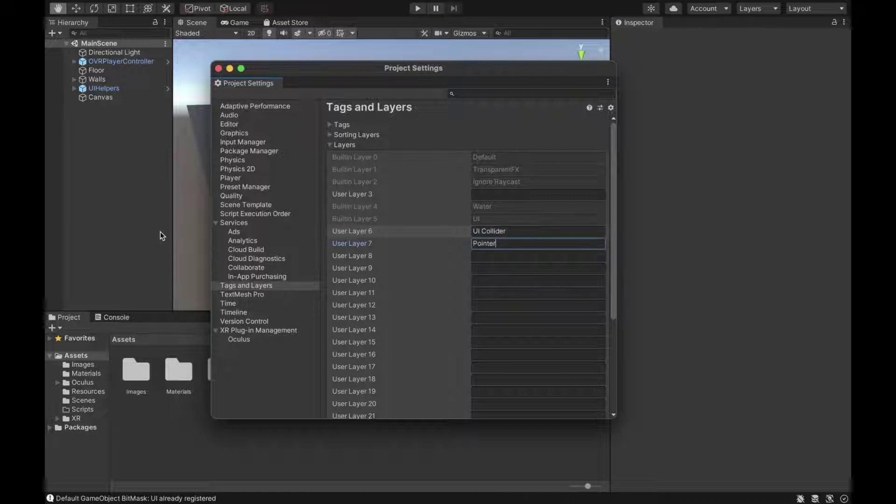
# - Review the Physics layer collision matrix, then close Project Settings
pyautogui.click(250, 161)
pyautogui.scroll(-10, 417, 280)
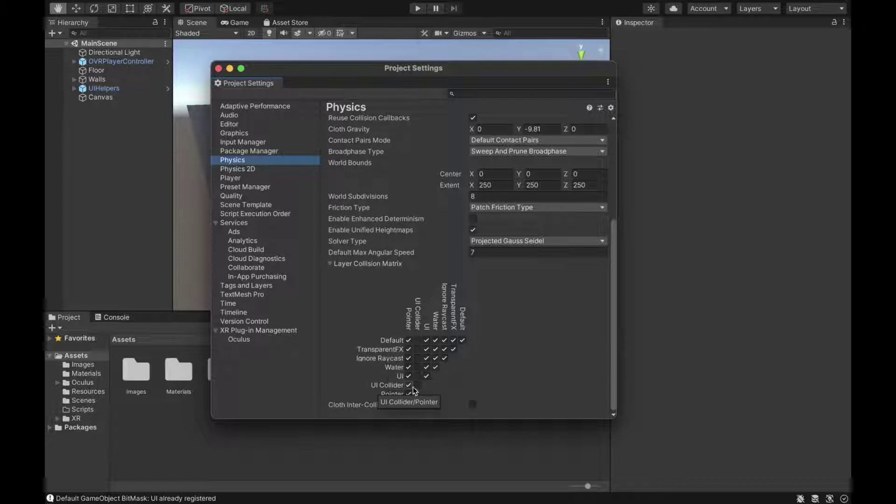
pyautogui.click(218, 68)
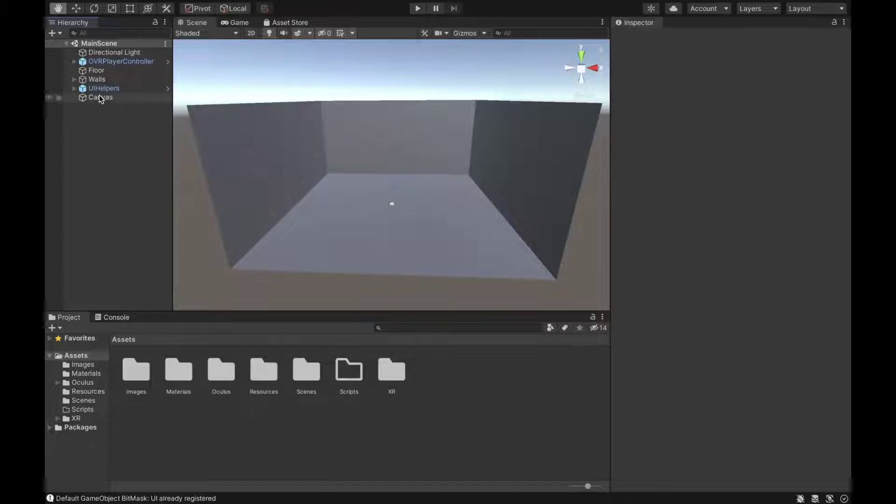
# - Give the Sphere under UIHelpers a Sphere Collider set as a trigger
pyautogui.click(73, 88)
pyautogui.click(108, 105)
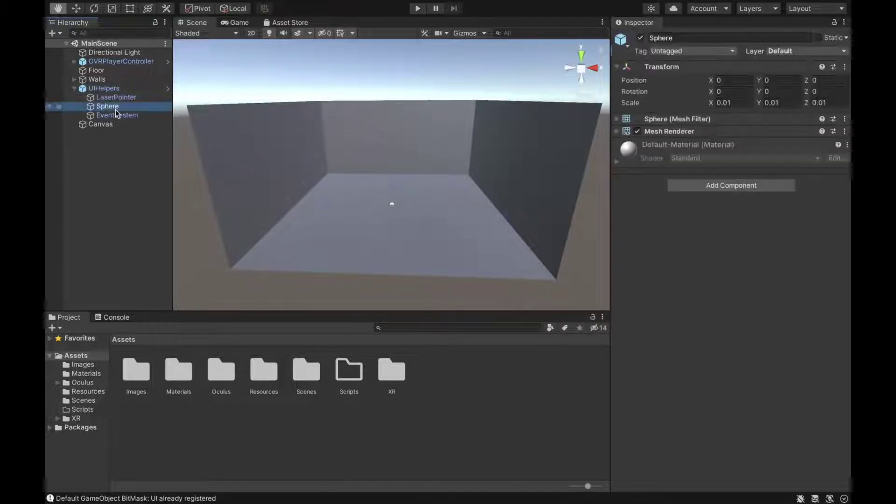
pyautogui.press('f')
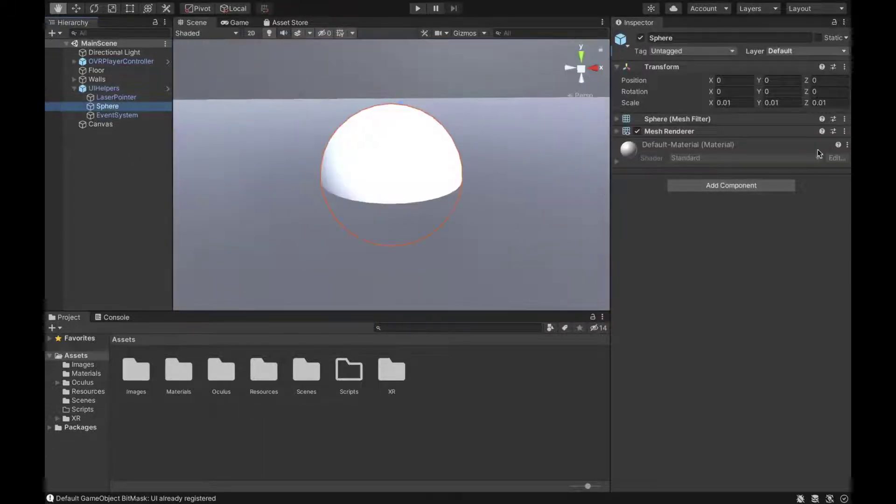
pyautogui.click(763, 188)
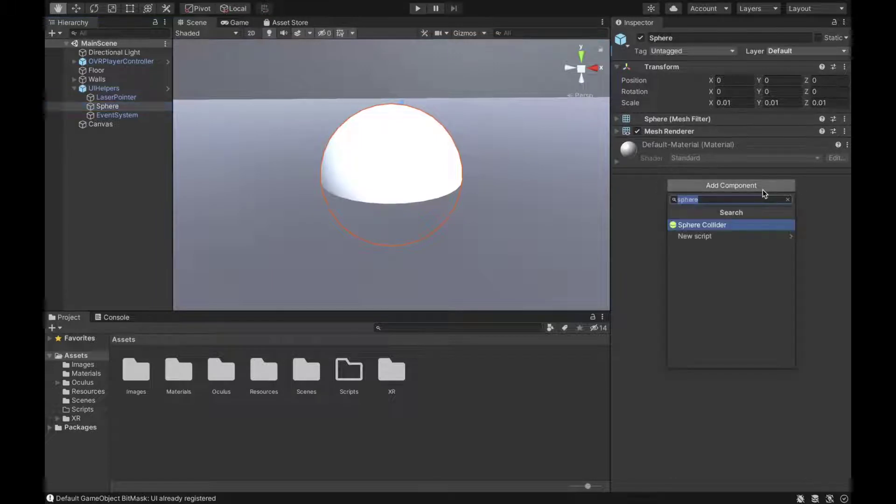
pyautogui.press('Return')
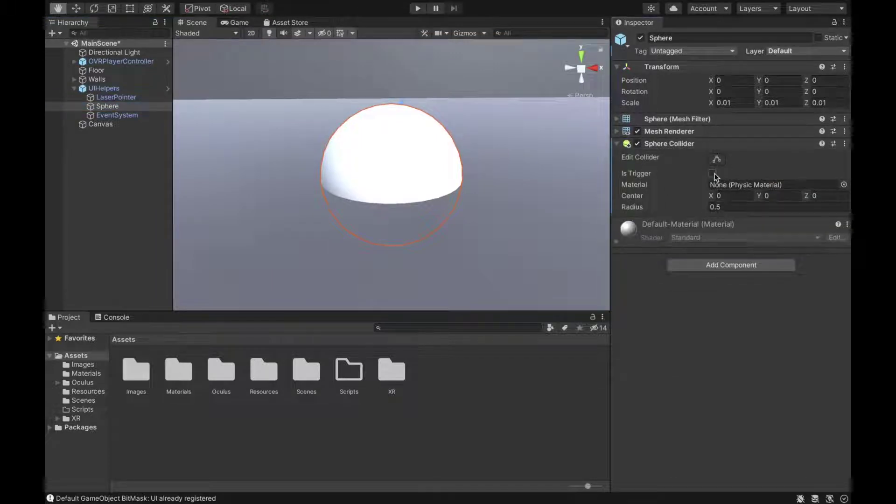
pyautogui.click(717, 159)
pyautogui.keyDown('alt'); pyautogui.moveTo(490, 172); pyautogui.dragTo(522, 173); pyautogui.keyUp('alt')
pyautogui.click(716, 159)
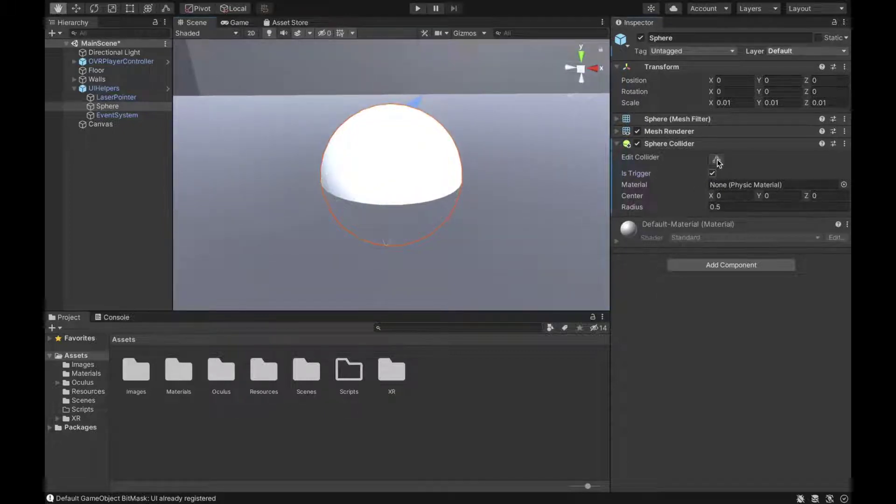
# - Put the Sphere on the Pointer layer and save the scene
pyautogui.click(793, 52)
pyautogui.click(808, 120)
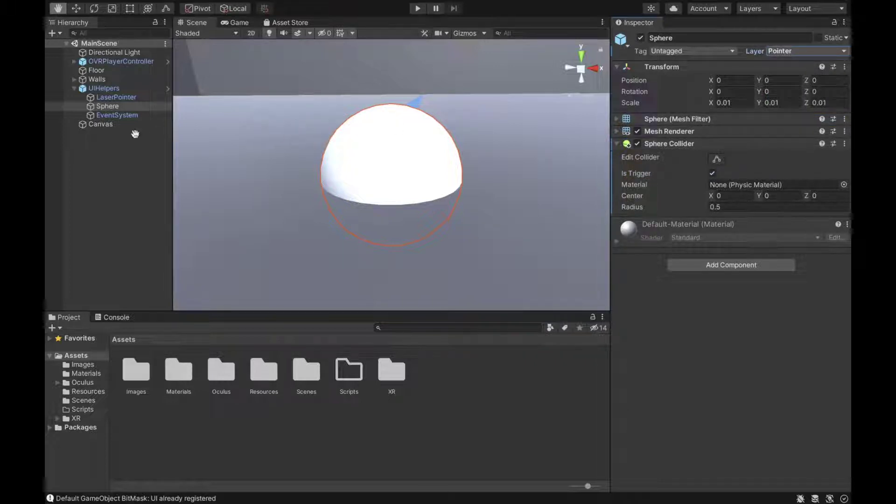
pyautogui.click(74, 88)
pyautogui.hotkey('ctrl', 's')
pyautogui.scroll(-10, 353, 196)
pyautogui.scroll(2, 354, 197)
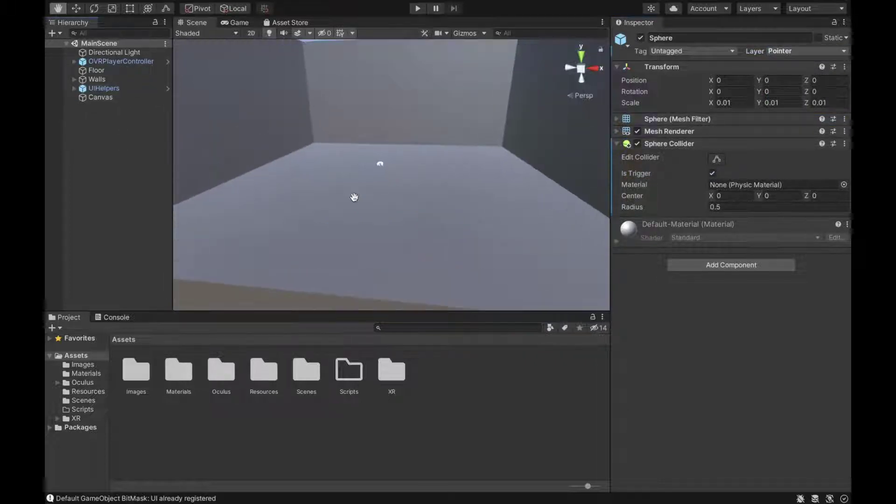
pyautogui.click(100, 99)
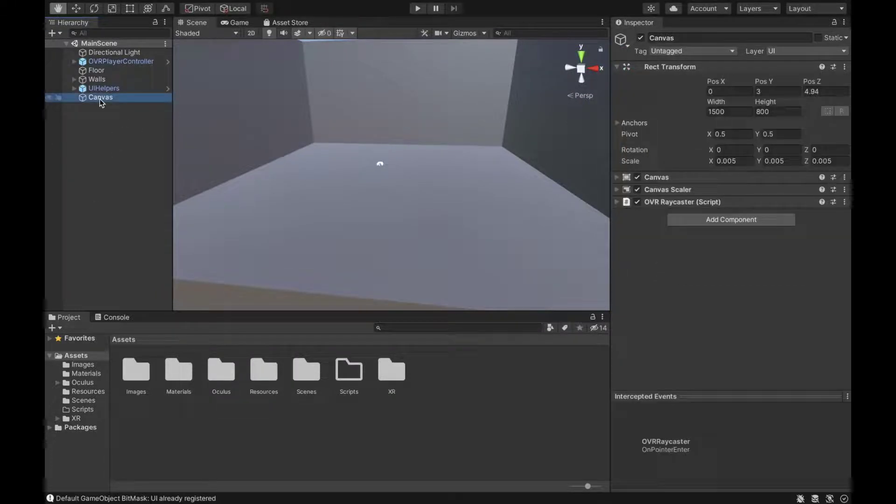
pyautogui.doubleClick(100, 98)
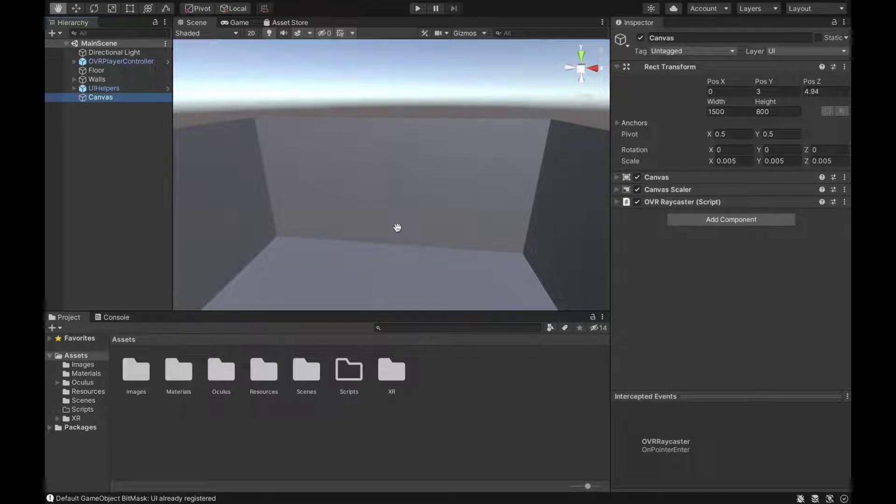
pyautogui.moveTo(398, 225); pyautogui.dragTo(390, 208, button='right')
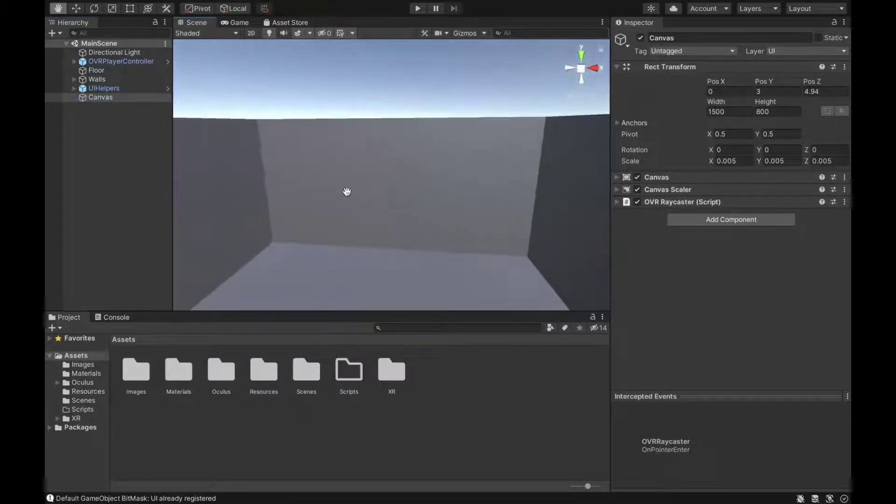
pyautogui.click(618, 177)
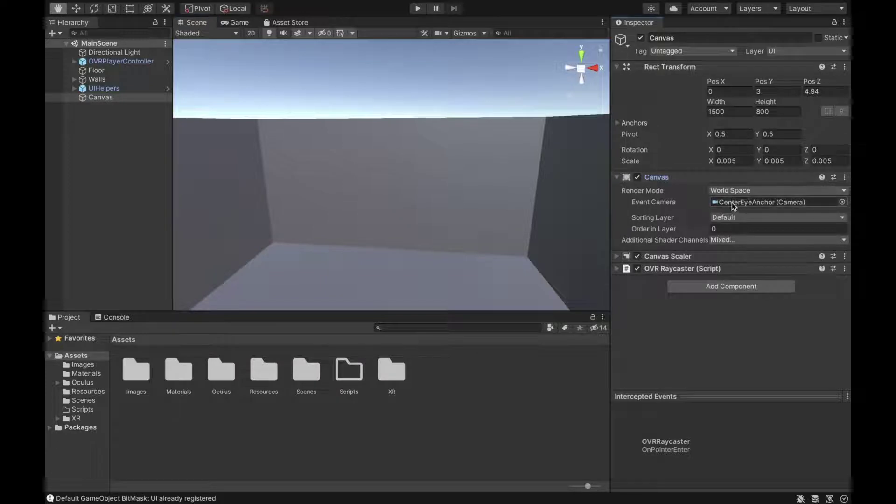
pyautogui.click(750, 204)
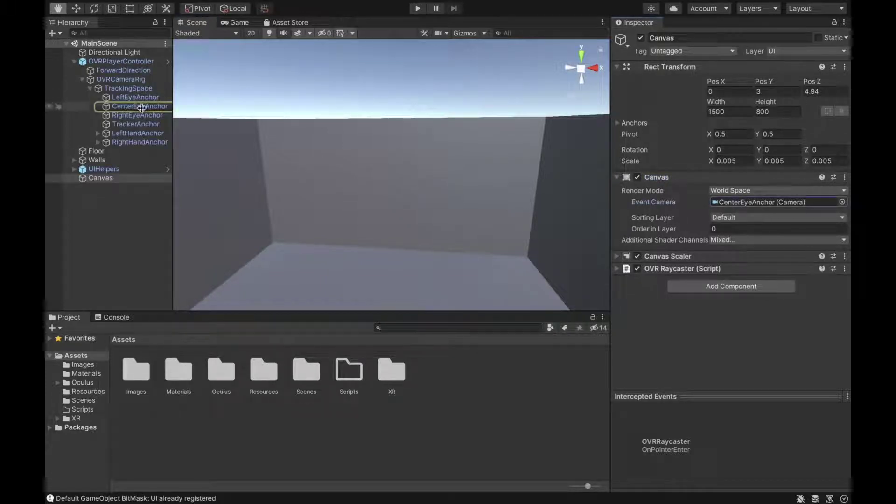
pyautogui.click(73, 60)
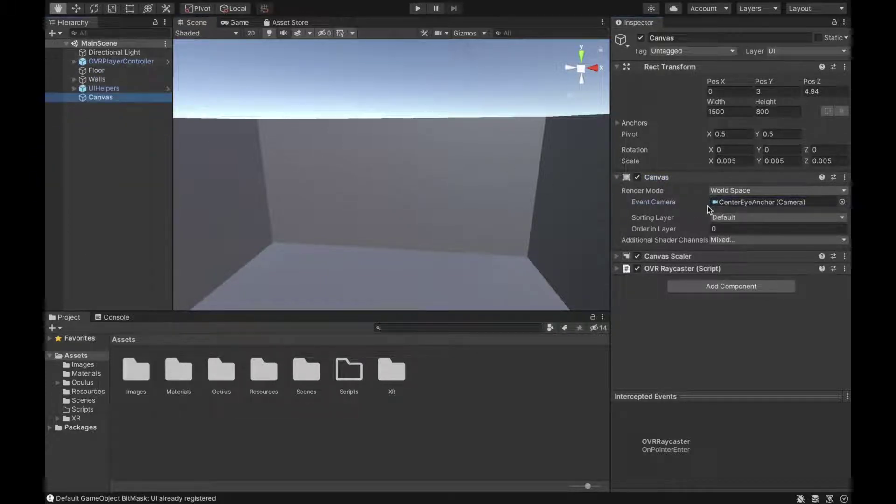
pyautogui.click(625, 178)
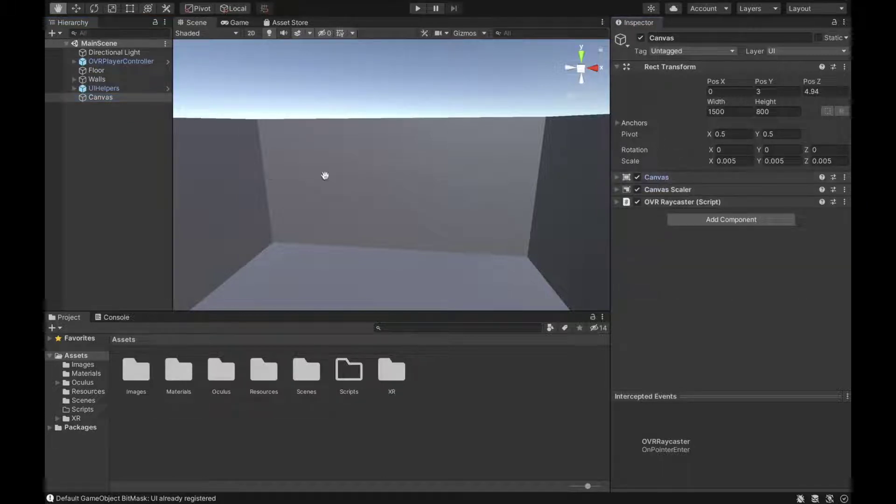
# - Add an image named 'Image 1' under Canvas showing the Monalisa sprite
pyautogui.rightClick(107, 97)
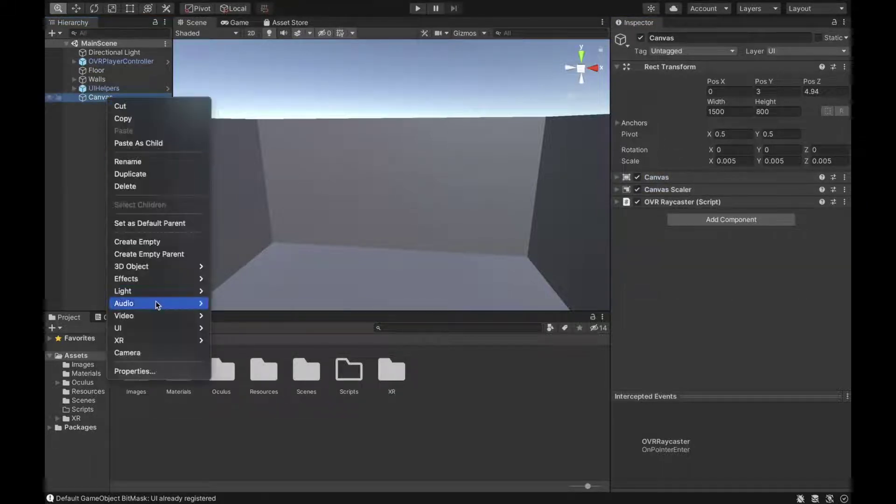
pyautogui.moveTo(147, 327)
pyautogui.click(249, 322)
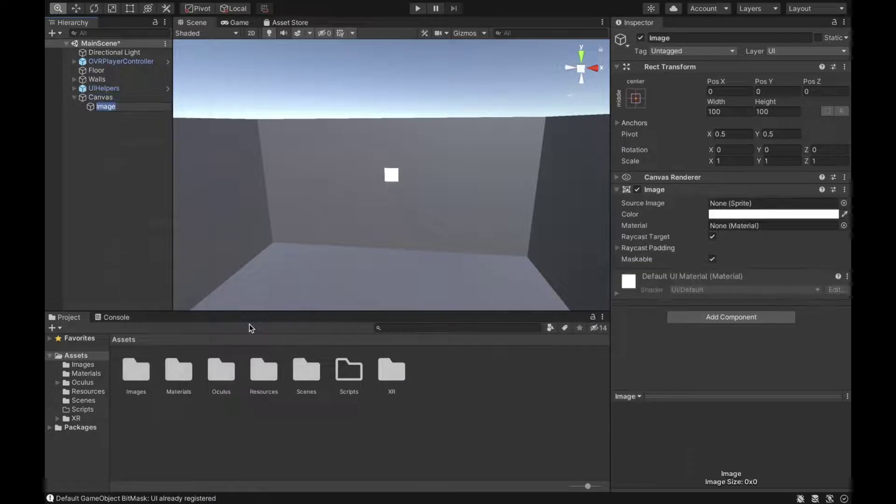
pyautogui.write('Image 1')
pyautogui.press('Return')
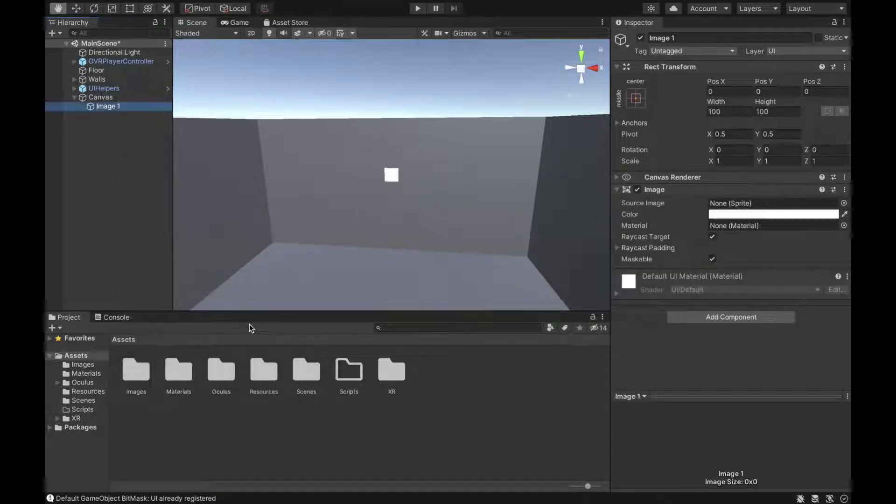
pyautogui.click(844, 203)
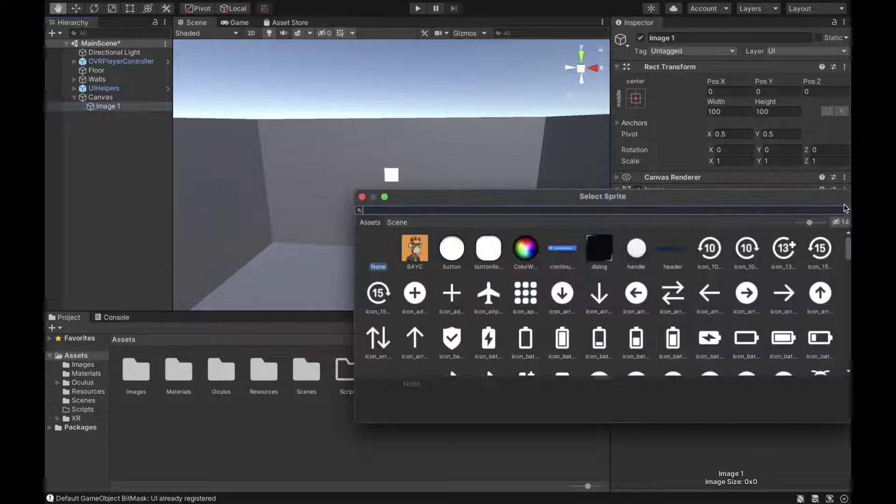
pyautogui.write('monal')
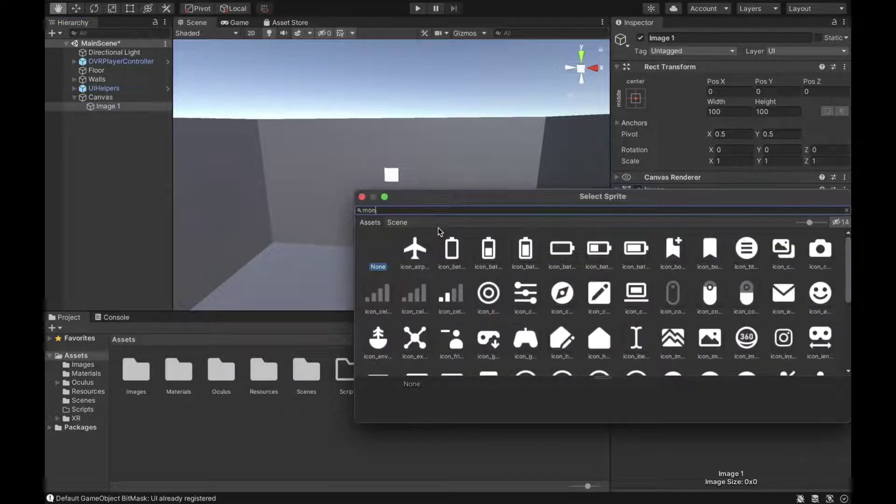
pyautogui.click(435, 241)
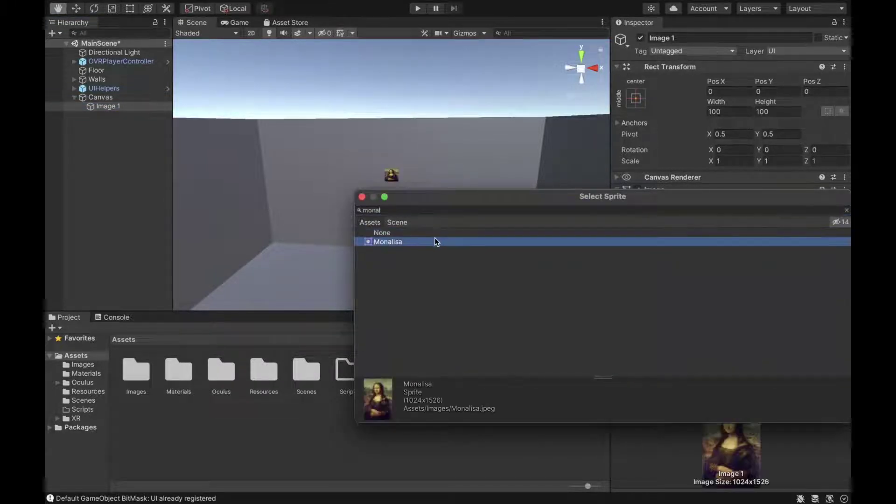
pyautogui.doubleClick(435, 240)
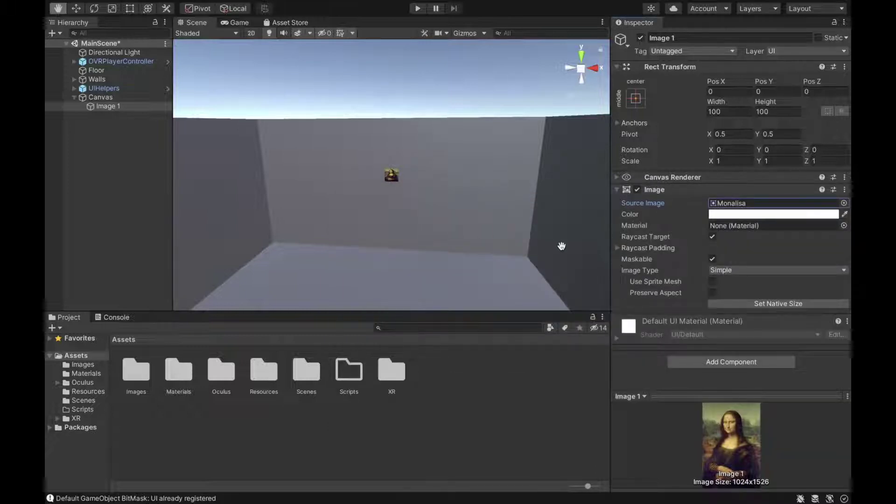
# - Size Image 1 to 1024×1526 at 0.25 scale, then open the Images folder
pyautogui.click(729, 111)
pyautogui.write('1024')
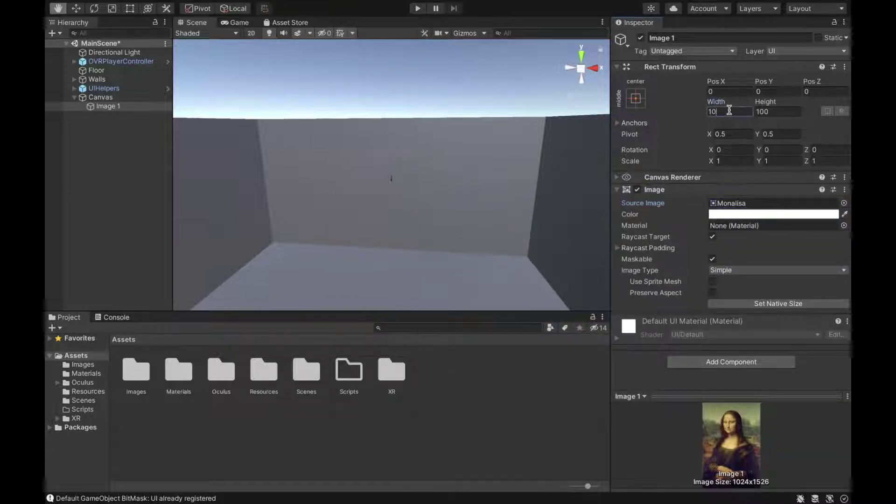
pyautogui.press('Tab')
pyautogui.write('1526')
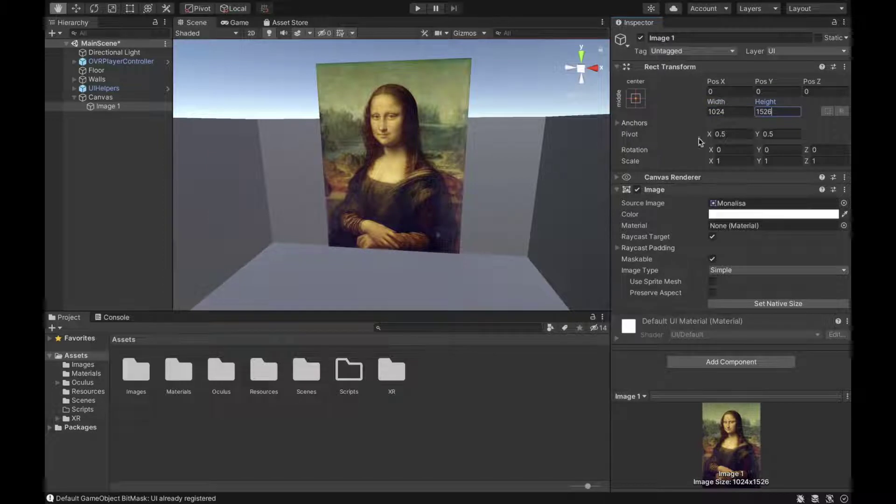
pyautogui.click(736, 160)
pyautogui.write('0.25')
pyautogui.press('Tab')
pyautogui.write('0.25')
pyautogui.press('Tab')
pyautogui.write('0.2')
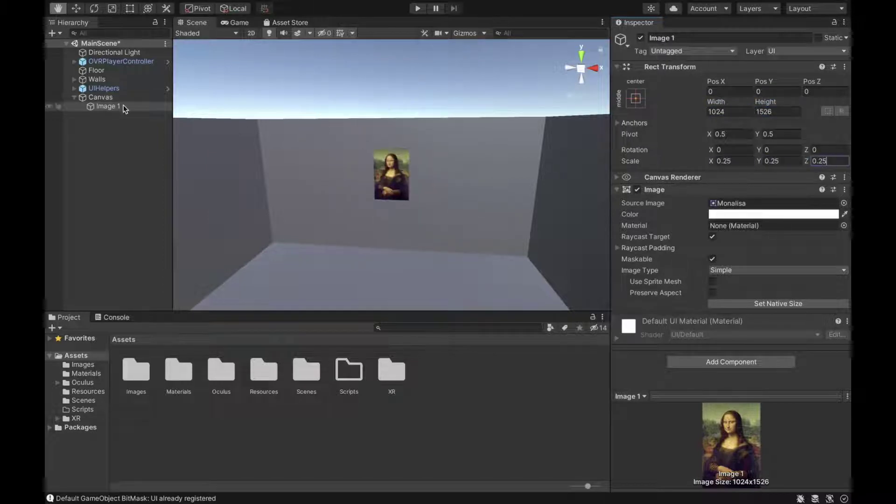
pyautogui.click(111, 110)
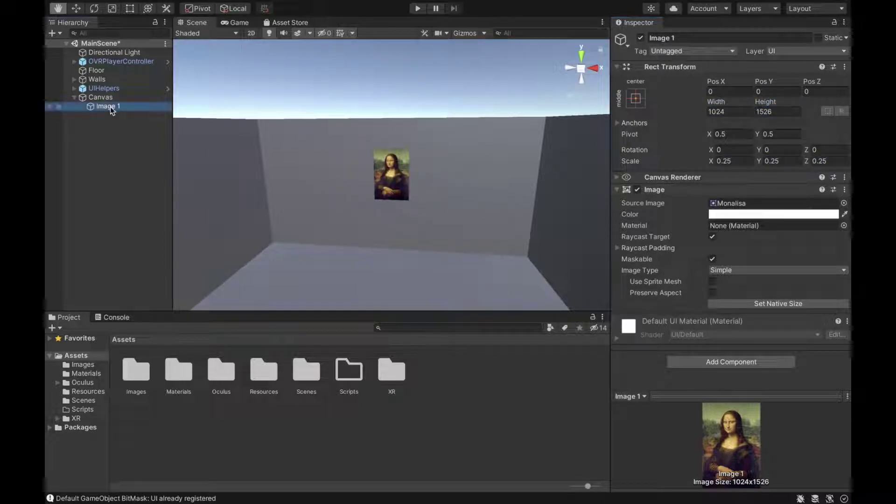
pyautogui.doubleClick(138, 373)
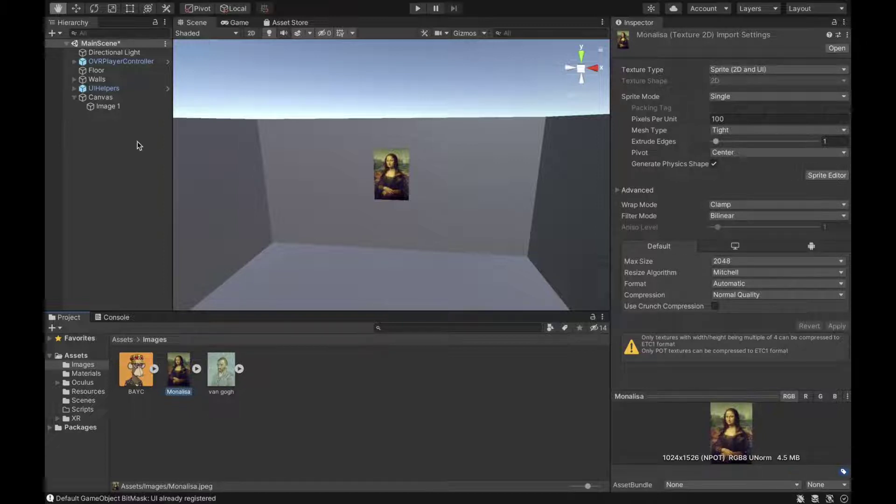
# - Create an empty child named 'Collider' under Image 1
pyautogui.click(122, 339)
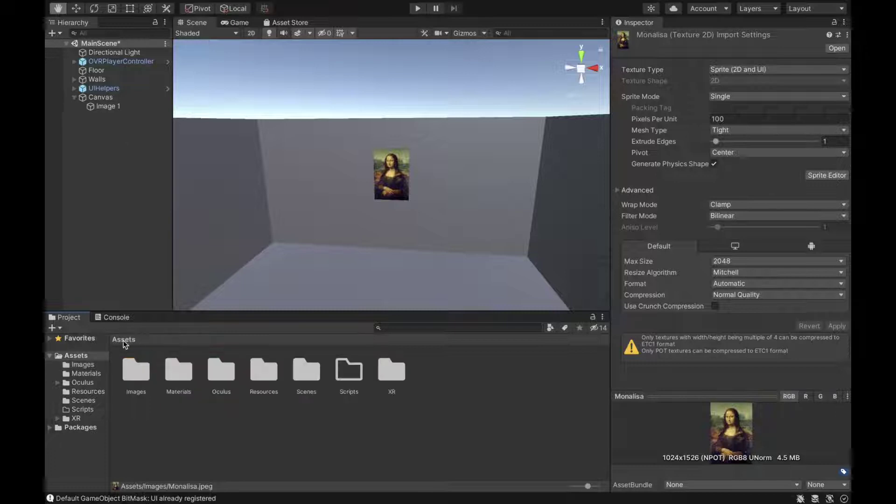
pyautogui.click(112, 107)
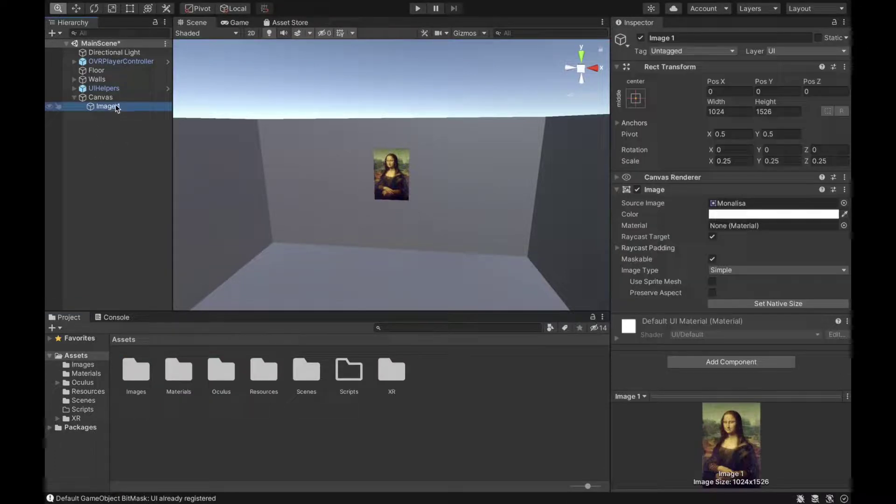
pyautogui.doubleClick(112, 107)
pyautogui.rightClick(116, 107)
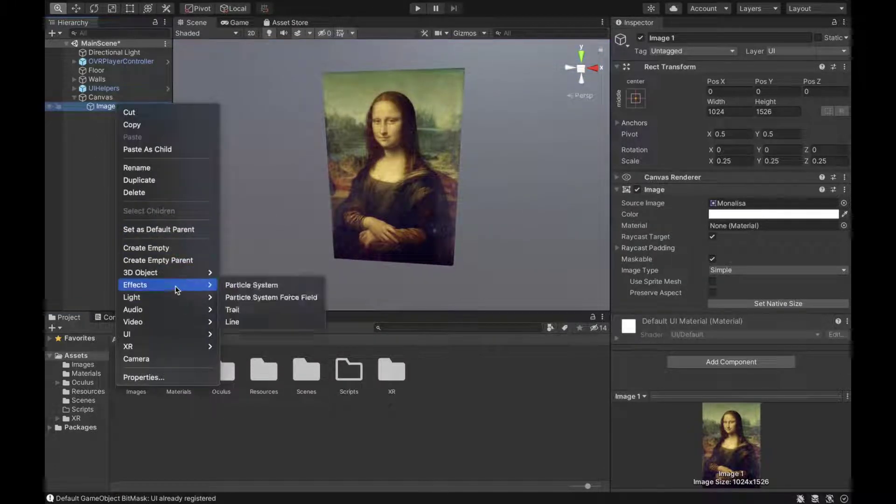
pyautogui.click(163, 248)
pyautogui.write('Collider')
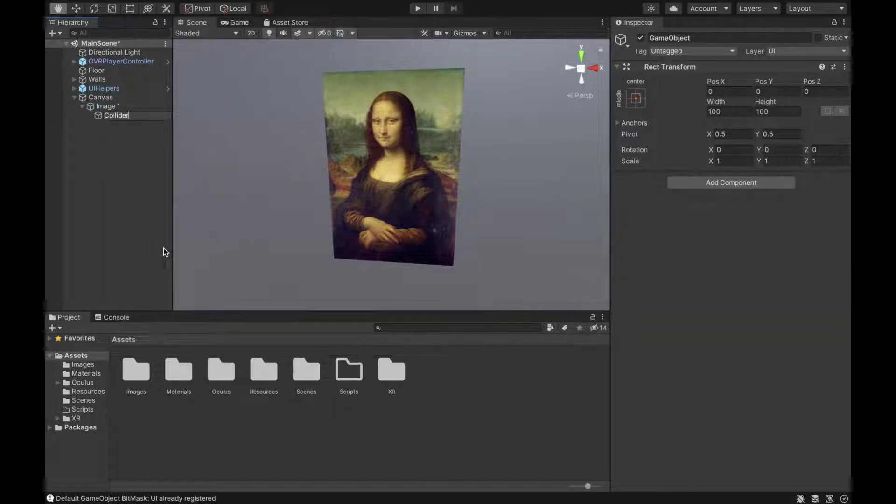
pyautogui.press('Return')
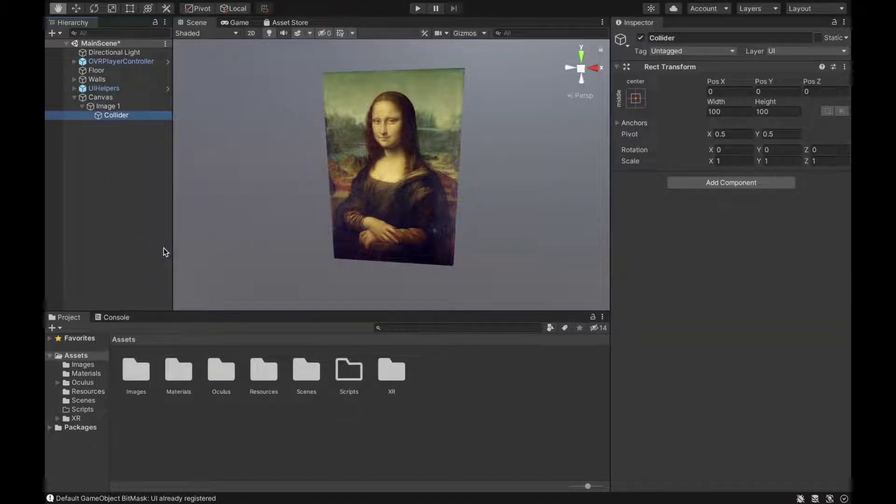
# - Put Collider on the UI Collider layer and add a Box Collider
pyautogui.click(821, 51)
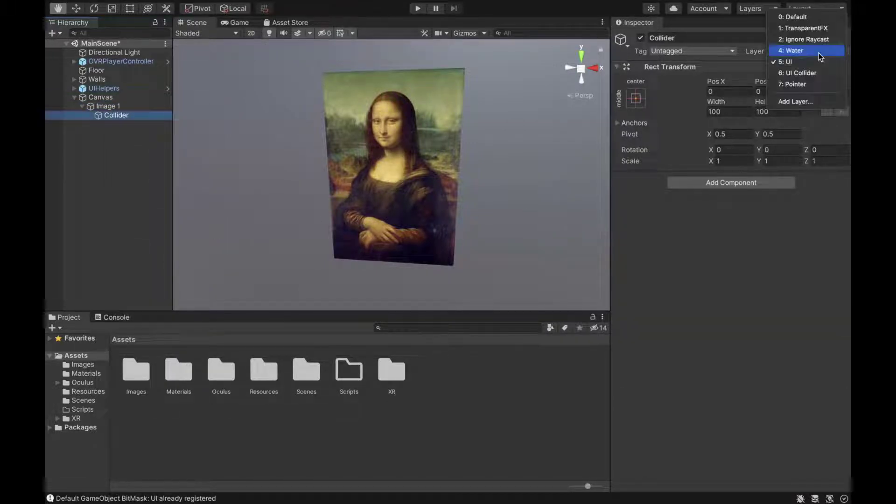
pyautogui.click(820, 73)
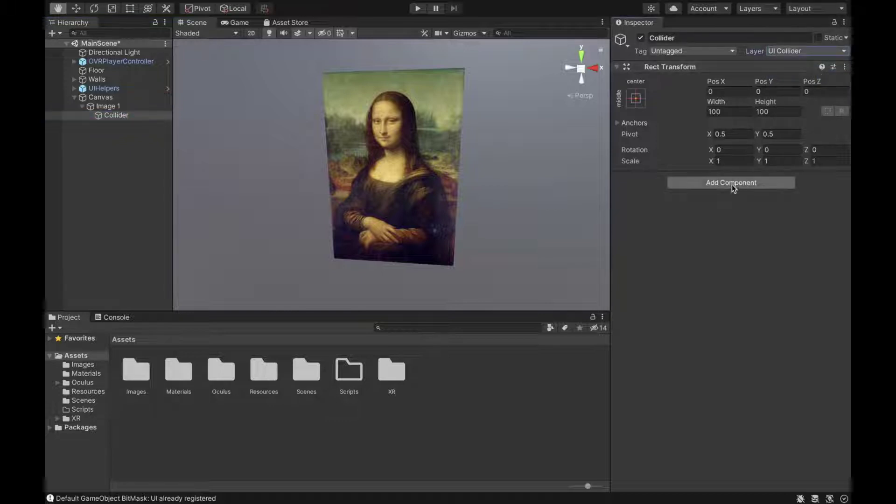
pyautogui.click(730, 183)
pyautogui.write('box')
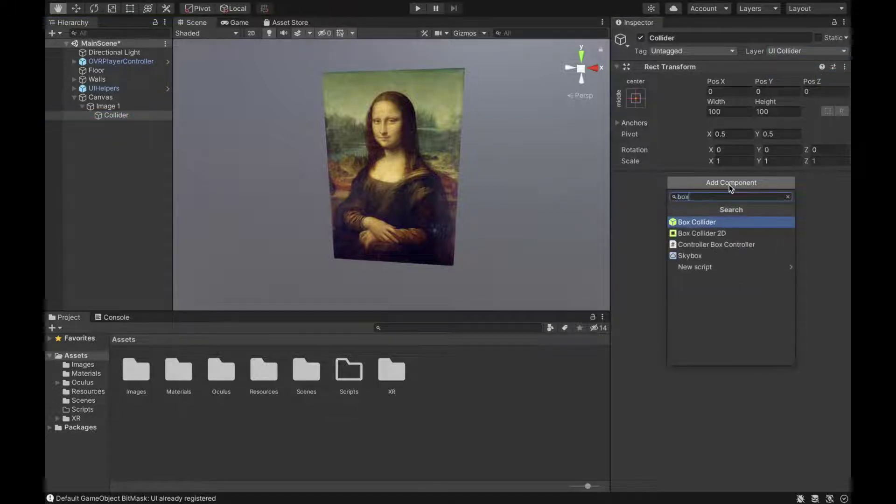
pyautogui.press('Return')
# - Start enlarging the collider box over the painting in the scene view
pyautogui.click(717, 193)
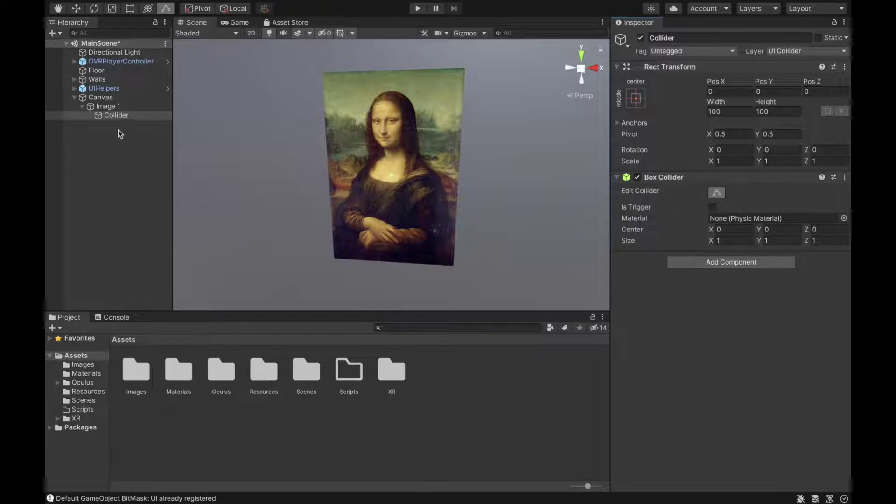
pyautogui.doubleClick(117, 116)
pyautogui.moveTo(409, 187)
pyautogui.mouseDown(button='right')
pyautogui.moveTo(410, 172)
pyautogui.moveTo(434, 163)
pyautogui.moveTo(393, 175)
pyautogui.mouseUp(button='right')
pyautogui.moveTo(393, 176); pyautogui.dragTo(406, 149)
pyautogui.moveTo(406, 149); pyautogui.dragTo(164, 144, button='right')
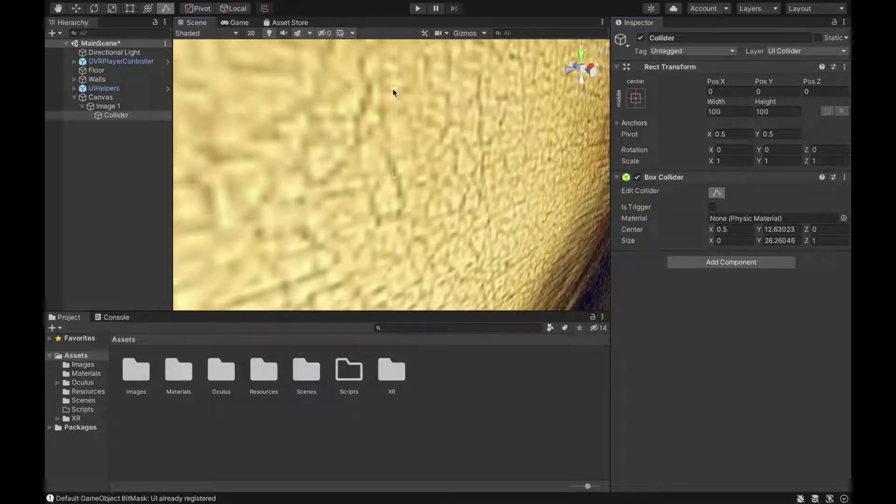
pyautogui.moveTo(393, 90); pyautogui.dragTo(418, 169, button='right')
pyautogui.scroll(-5, 406, 172)
pyautogui.moveTo(394, 175); pyautogui.dragTo(577, 69)
# - In a flat 2D view, stretch the box to the painting's four edges and make it a trigger
pyautogui.click(582, 69)
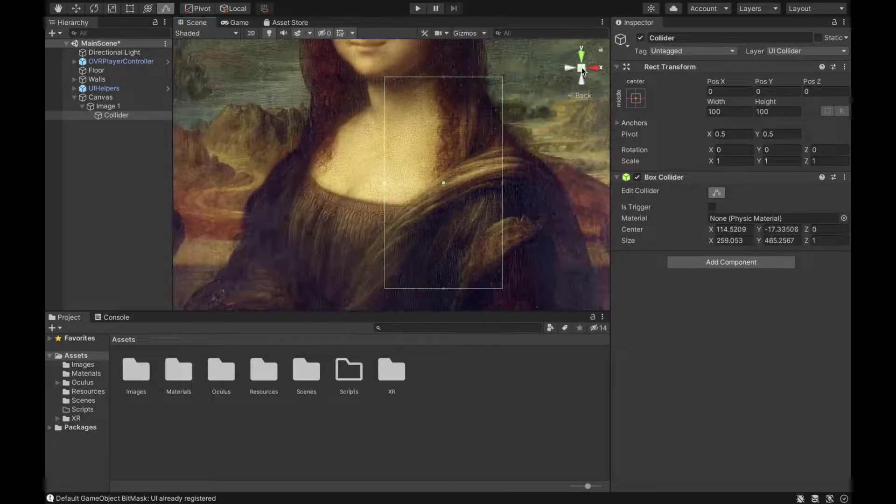
pyautogui.click(251, 32)
pyautogui.scroll(8, 448, 150)
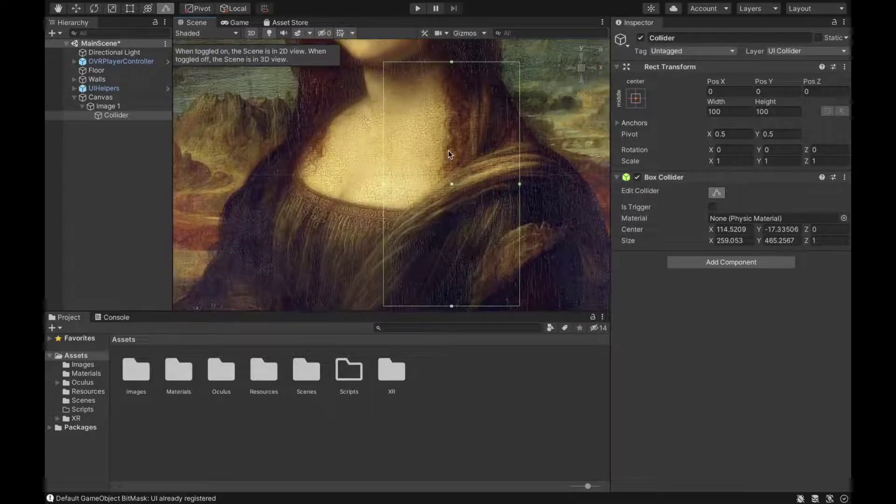
pyautogui.scroll(-8, 448, 151)
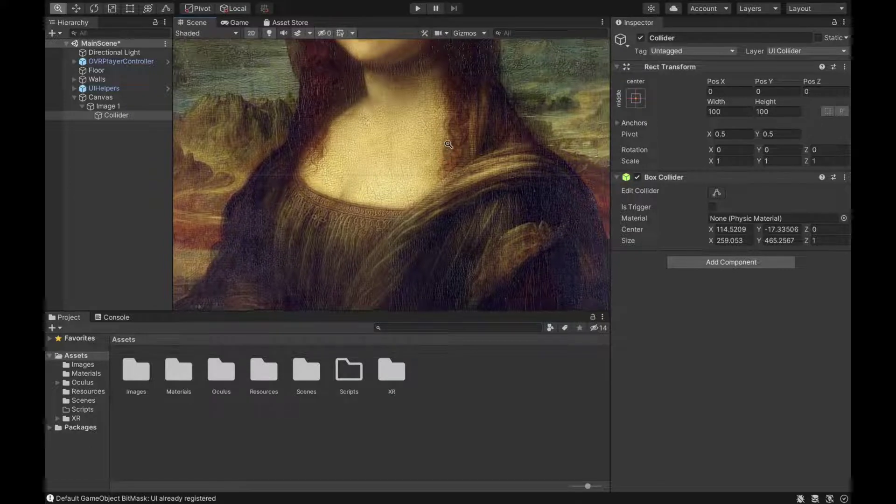
pyautogui.scroll(-4, 440, 64)
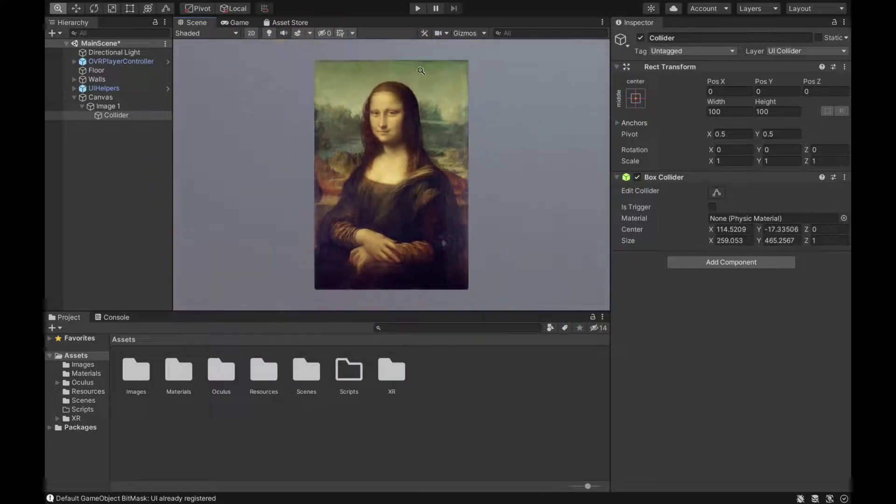
pyautogui.click(716, 193)
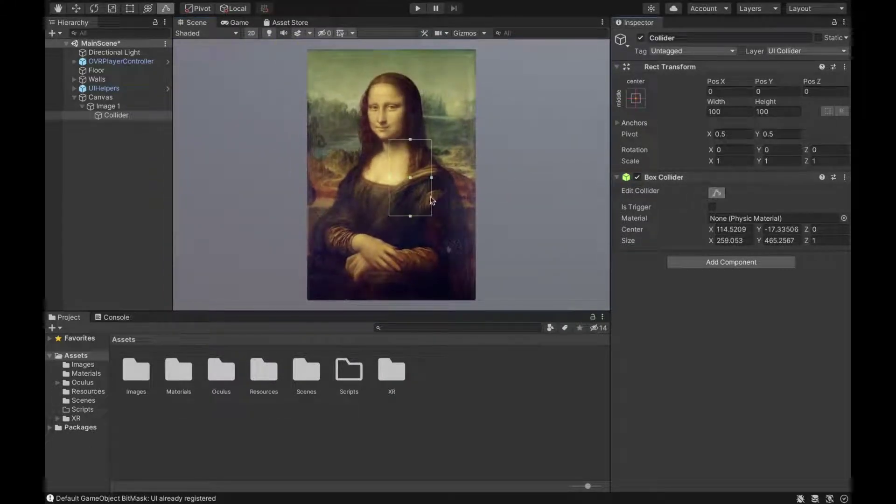
pyautogui.moveTo(390, 178); pyautogui.dragTo(307, 179)
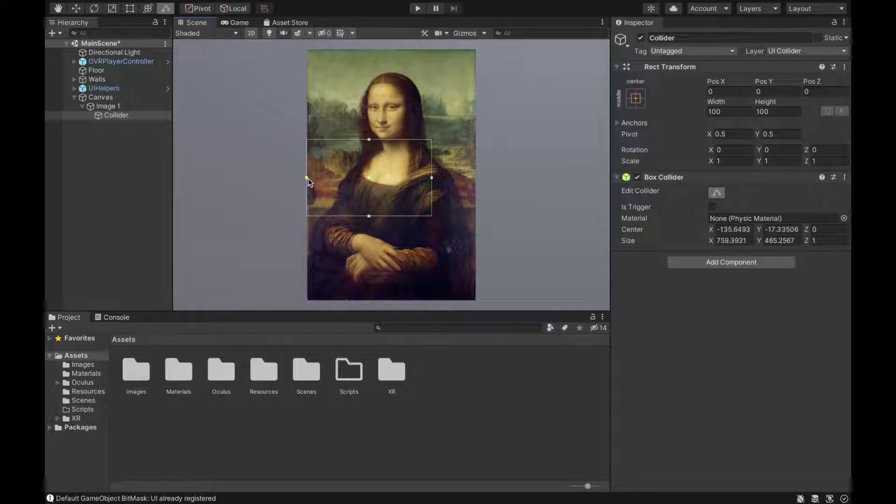
pyautogui.moveTo(431, 177); pyautogui.dragTo(476, 177)
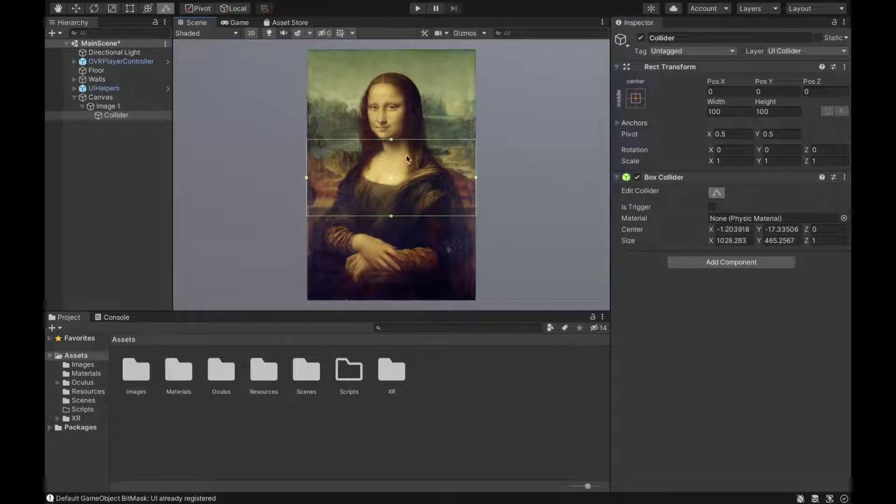
pyautogui.moveTo(392, 139); pyautogui.dragTo(392, 50)
pyautogui.moveTo(391, 216); pyautogui.dragTo(394, 298)
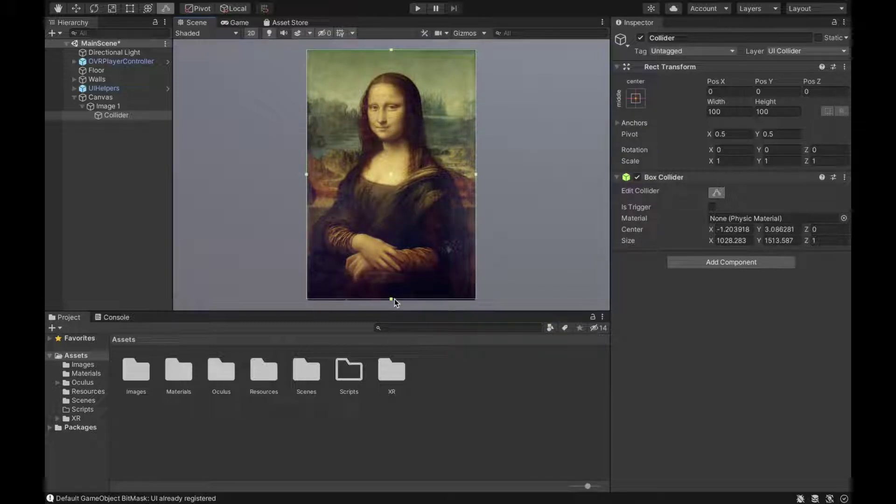
pyautogui.click(712, 207)
# - Add a Rigidbody to Collider, kinematic and gravity-free, with Continuous Speculative collision detection
pyautogui.click(717, 192)
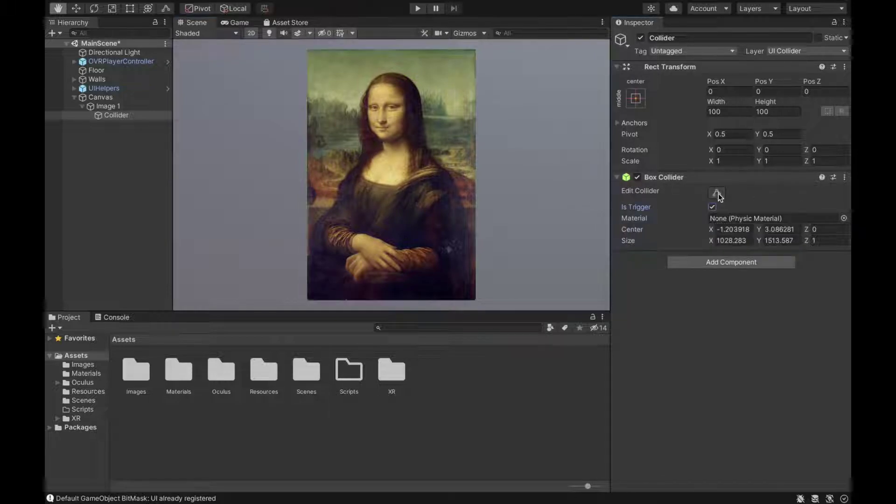
pyautogui.click(716, 263)
pyautogui.write('rigidbody')
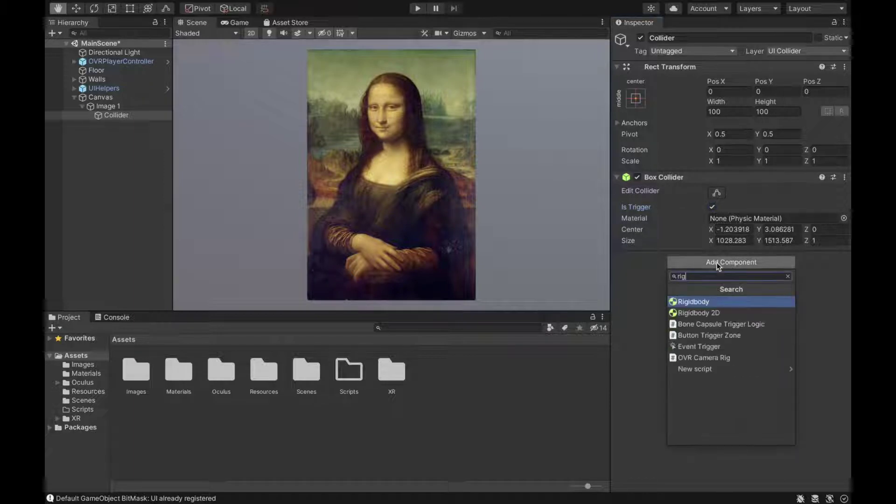
pyautogui.press('Return')
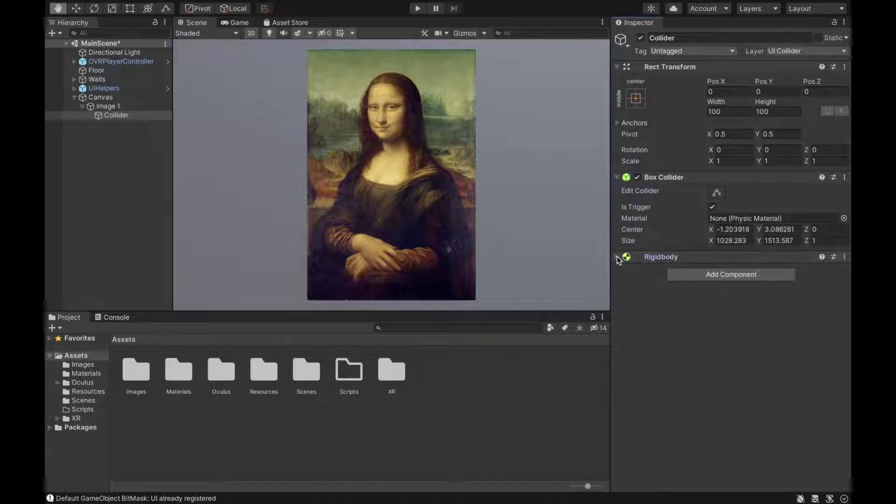
pyautogui.click(657, 257)
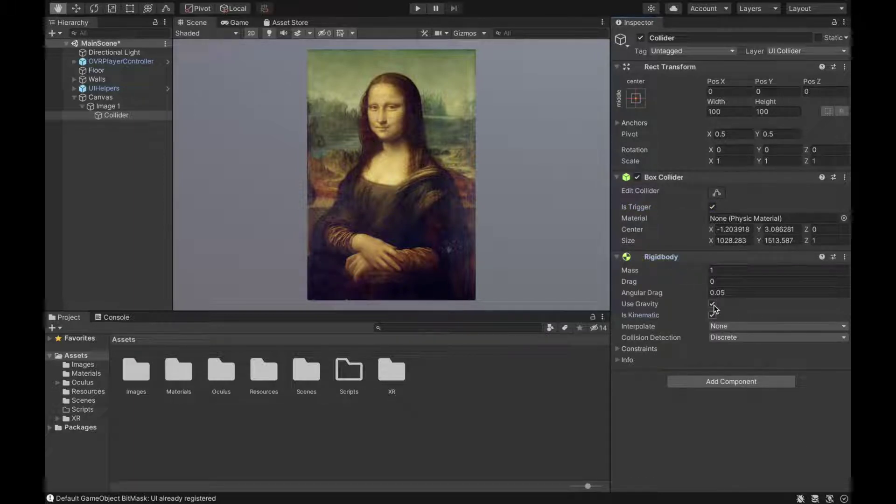
pyautogui.click(726, 336)
pyautogui.click(758, 372)
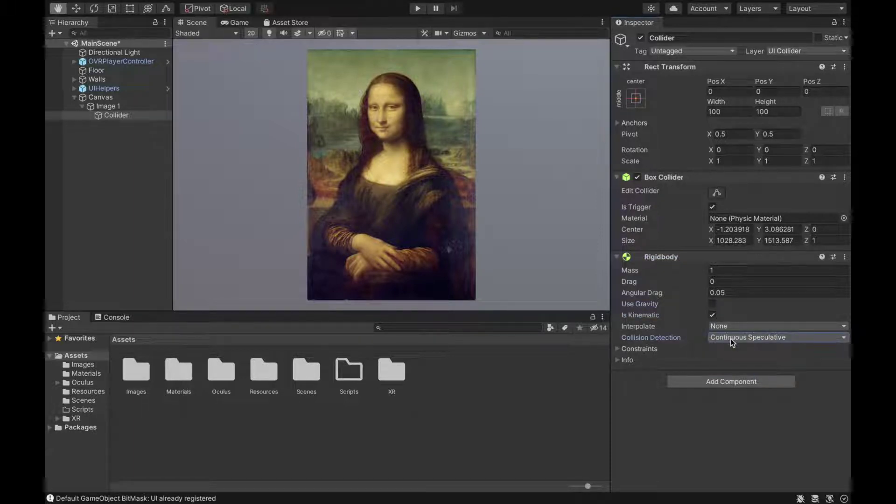
pyautogui.click(115, 107)
# - Create a UI image named 'Description' under Image 1 and frame it in the scene
pyautogui.press('2')
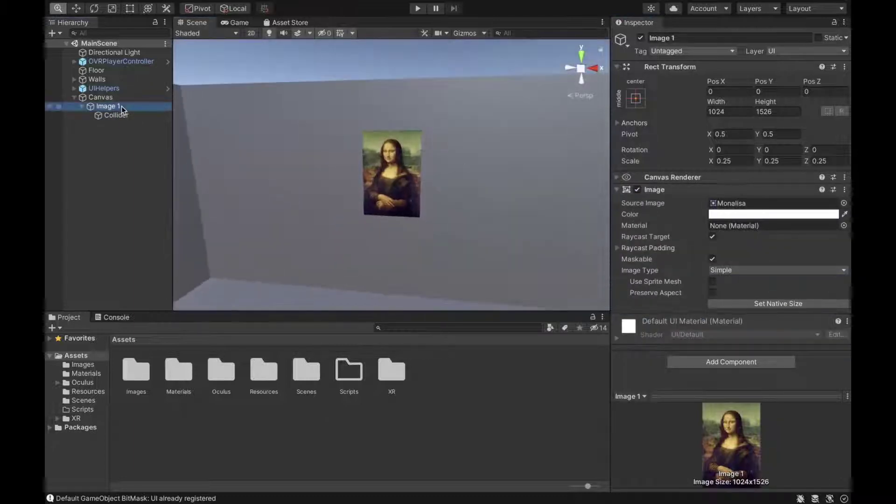
pyautogui.rightClick(121, 105)
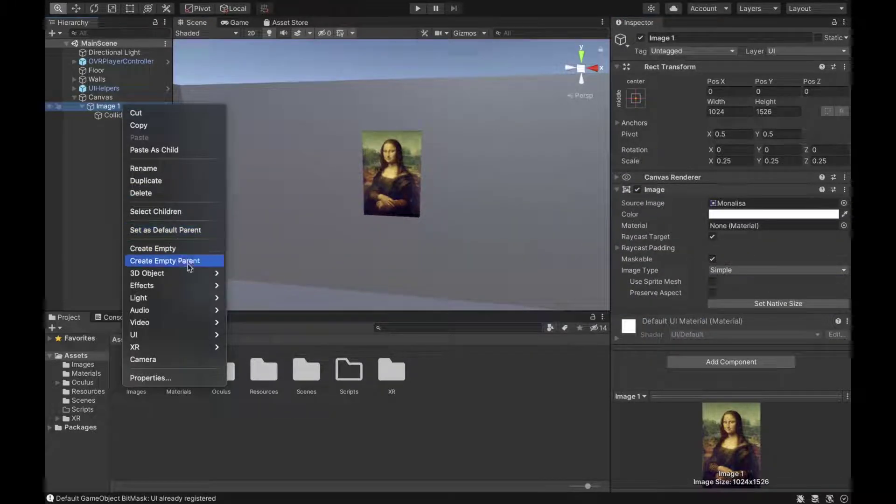
pyautogui.moveTo(186, 332)
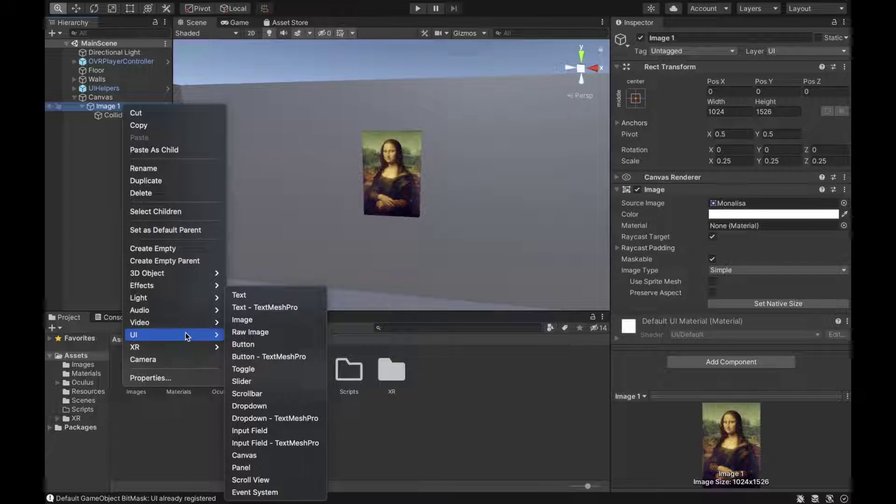
pyautogui.click(256, 319)
pyautogui.write('scr')
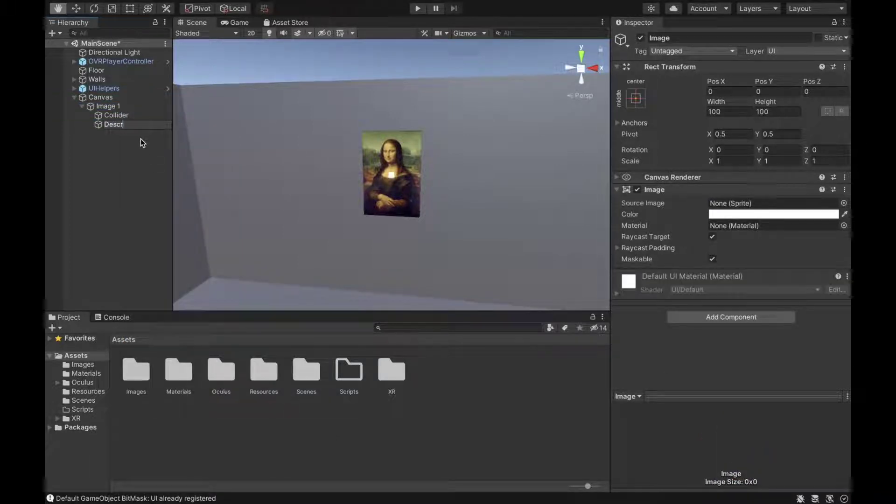
pyautogui.write('iption')
pyautogui.press('Return')
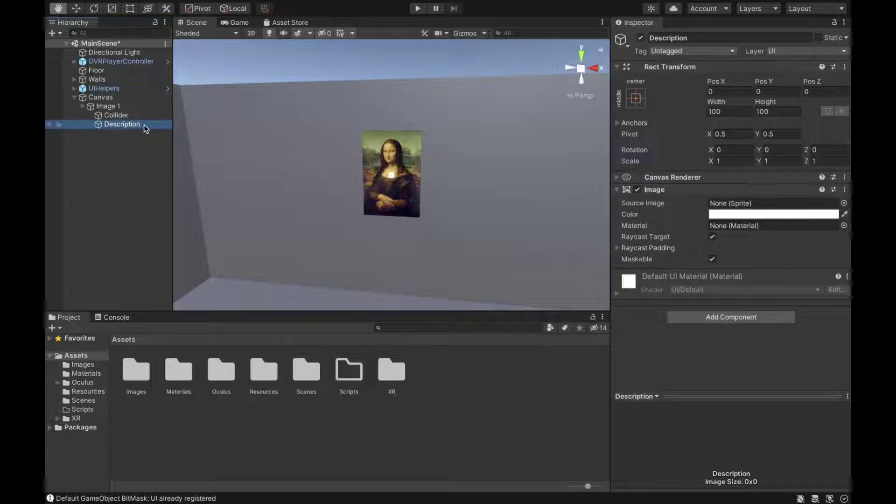
pyautogui.doubleClick(144, 125)
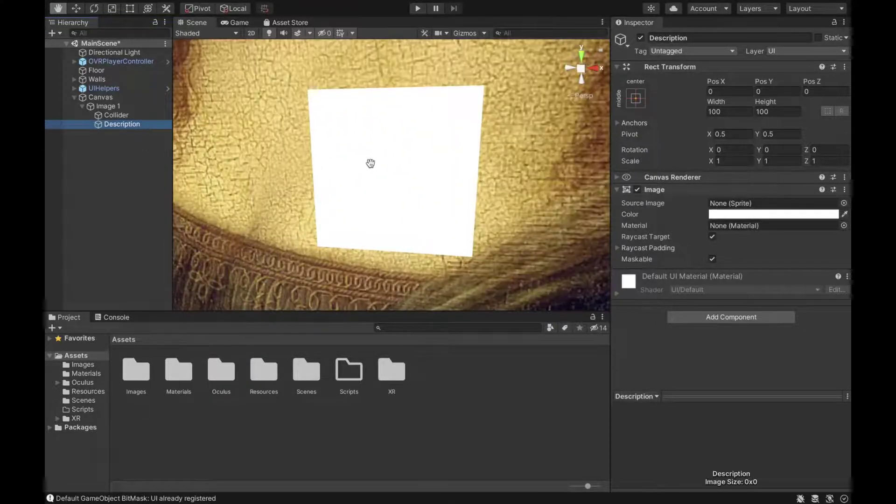
pyautogui.keyDown('alt'); pyautogui.moveTo(371, 163); pyautogui.dragTo(398, 161); pyautogui.keyUp('alt')
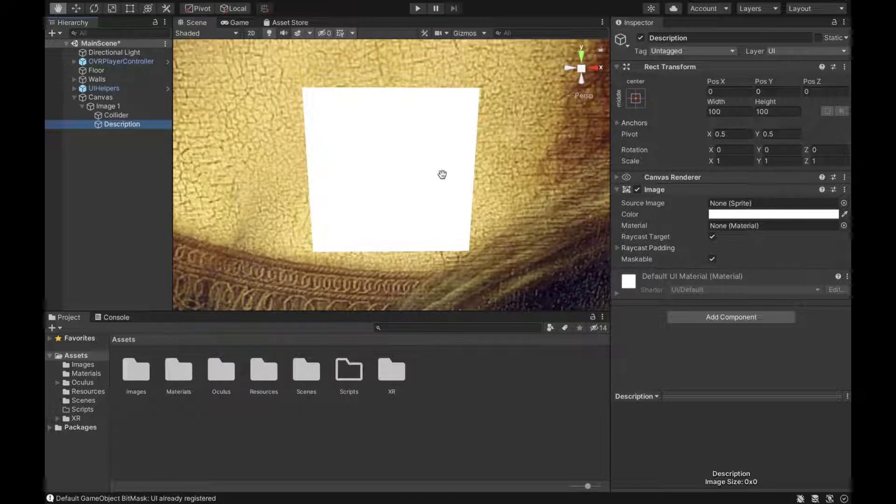
pyautogui.scroll(-5, 442, 175)
pyautogui.scroll(2, 442, 175)
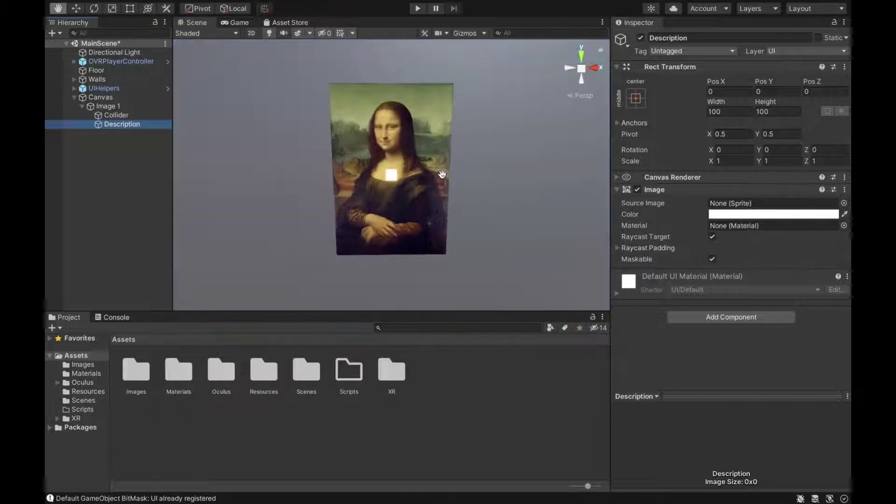
# - Apply the dark dialog sprite to Description and size it 300×300
pyautogui.click(844, 203)
pyautogui.click(596, 250)
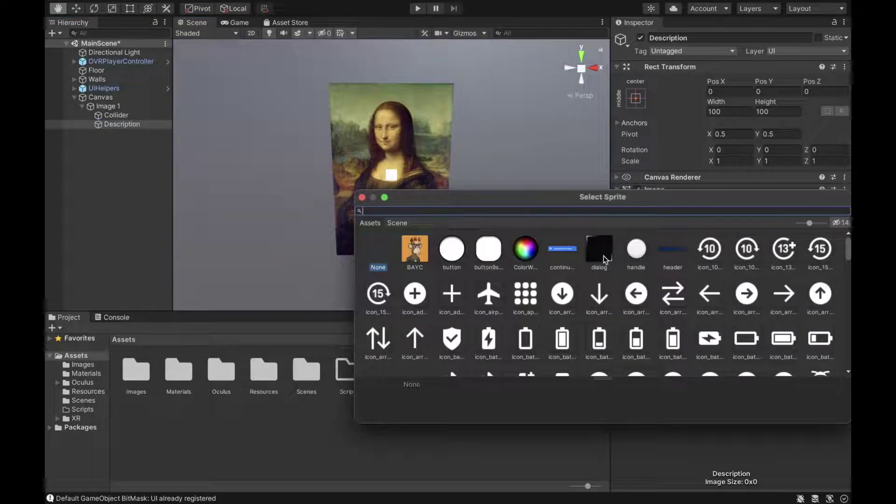
pyautogui.doubleClick(598, 252)
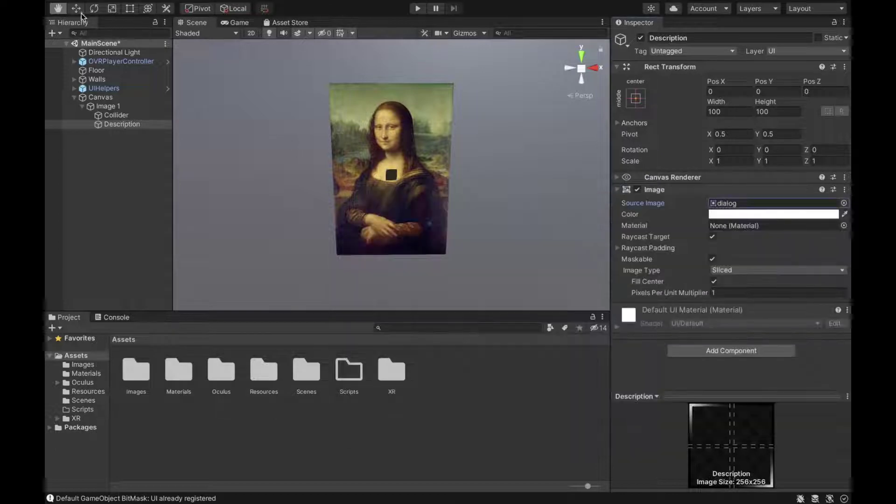
pyautogui.click(725, 112)
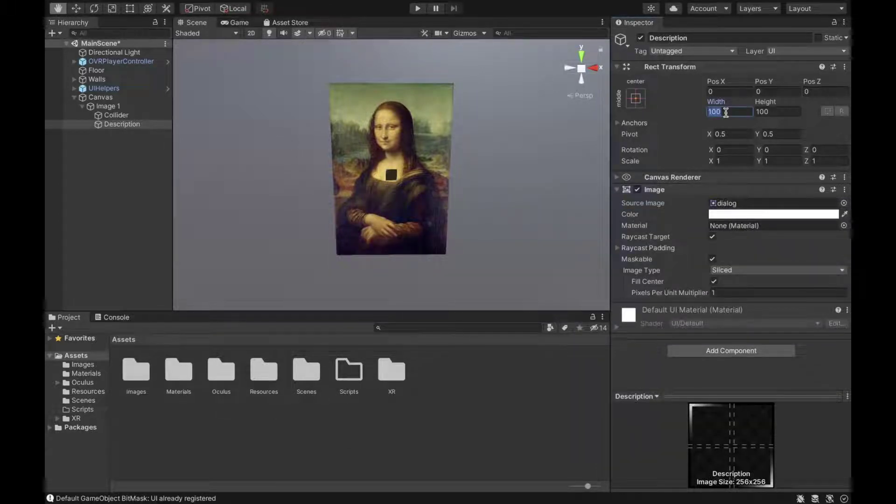
pyautogui.write('300')
pyautogui.press('Tab')
pyautogui.write('300')
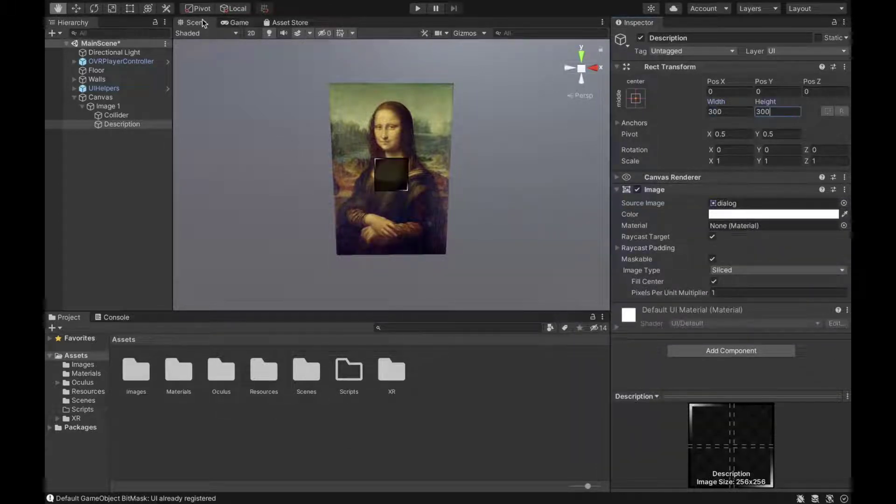
# - Move the Description panel to the right of the painting and resize it to 400
pyautogui.click(75, 9)
pyautogui.moveTo(436, 177); pyautogui.dragTo(521, 177)
pyautogui.click(738, 112)
pyautogui.write('40')
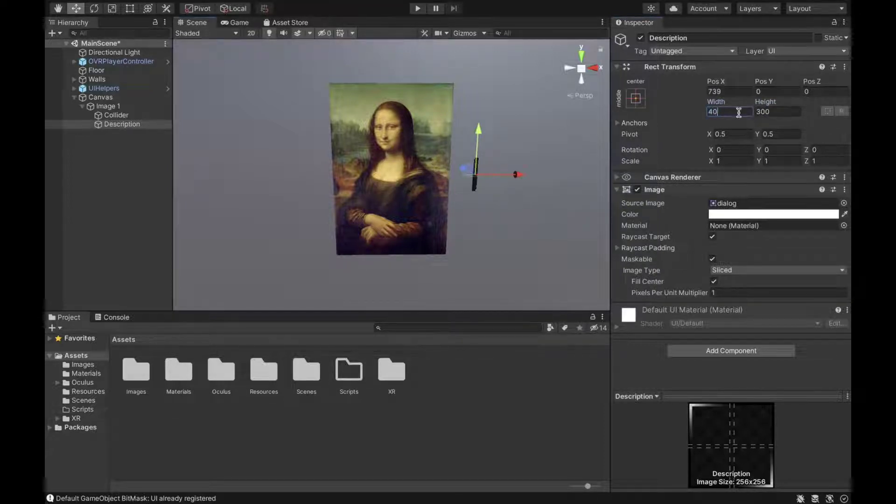
pyautogui.write('0')
pyautogui.press('Tab')
pyautogui.write('400')
pyautogui.moveTo(516, 176); pyautogui.dragTo(498, 158)
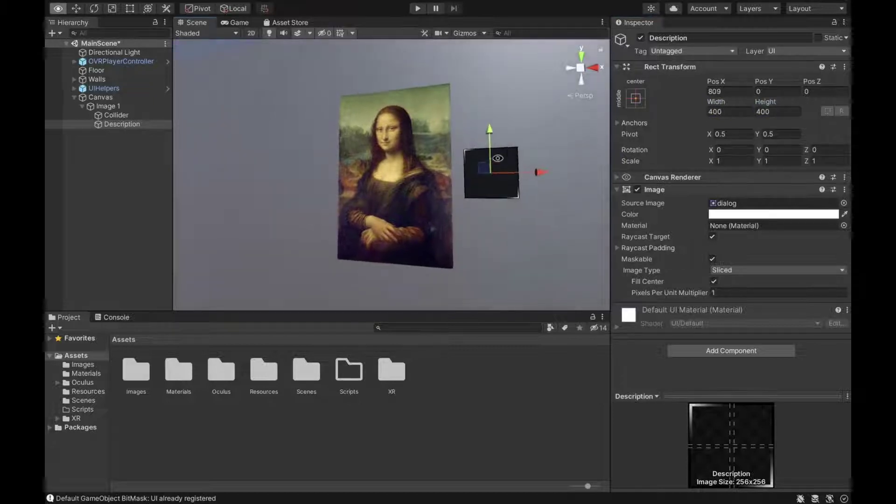
# - Add a TextMeshPro text object under Description and import the TMP Essentials
pyautogui.doubleClick(141, 123)
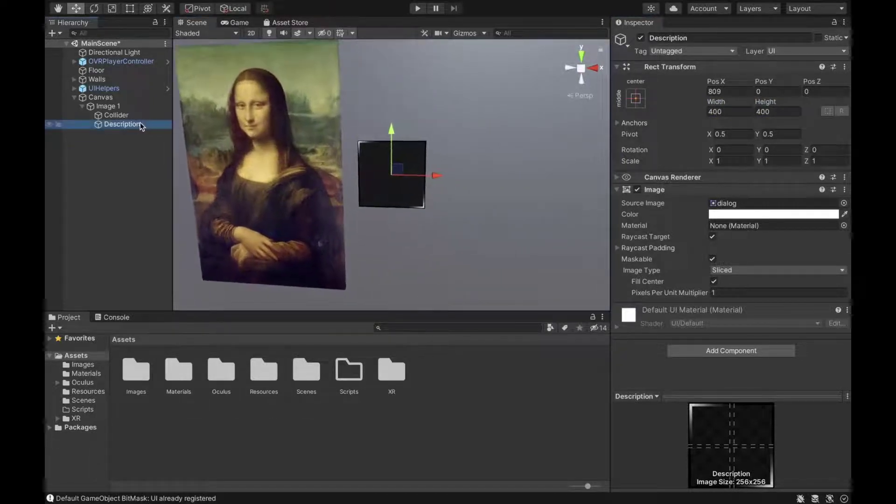
pyautogui.rightClick(139, 123)
pyautogui.moveTo(186, 351)
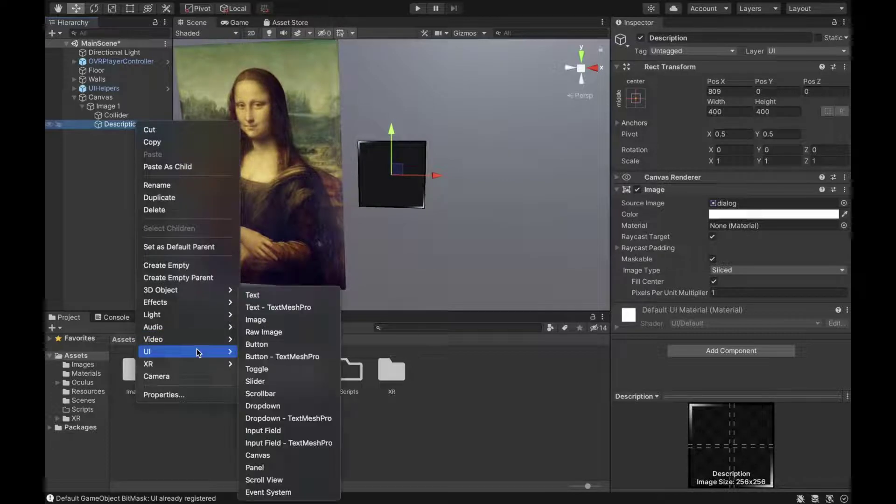
pyautogui.click(287, 307)
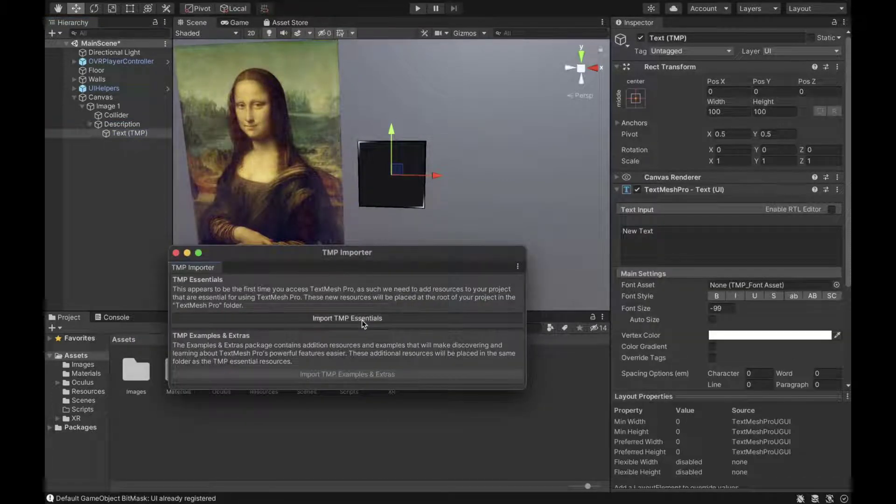
pyautogui.click(363, 320)
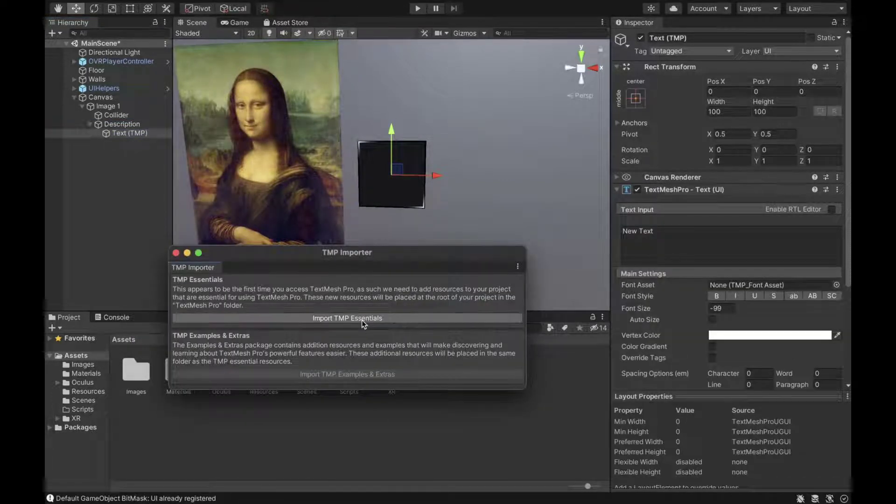
pyautogui.click(175, 252)
# - Rename the text object to Text and enter 'This painting was created between 1501 - 1519.'
pyautogui.click(126, 135)
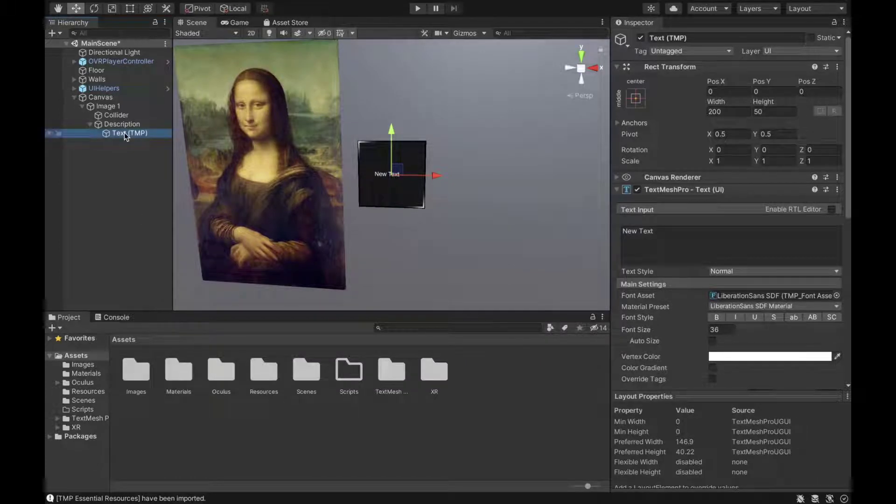
pyautogui.write('Text')
pyautogui.press('Return')
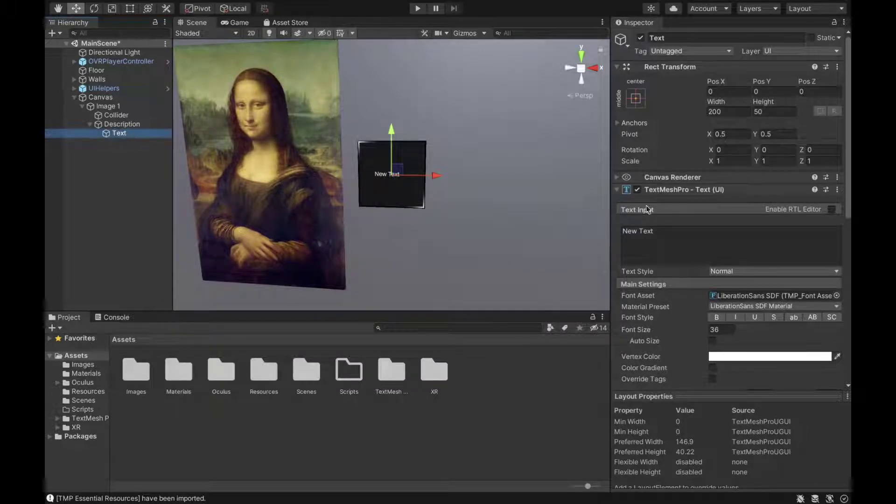
pyautogui.click(717, 234)
pyautogui.write('This painting was created between 1901')
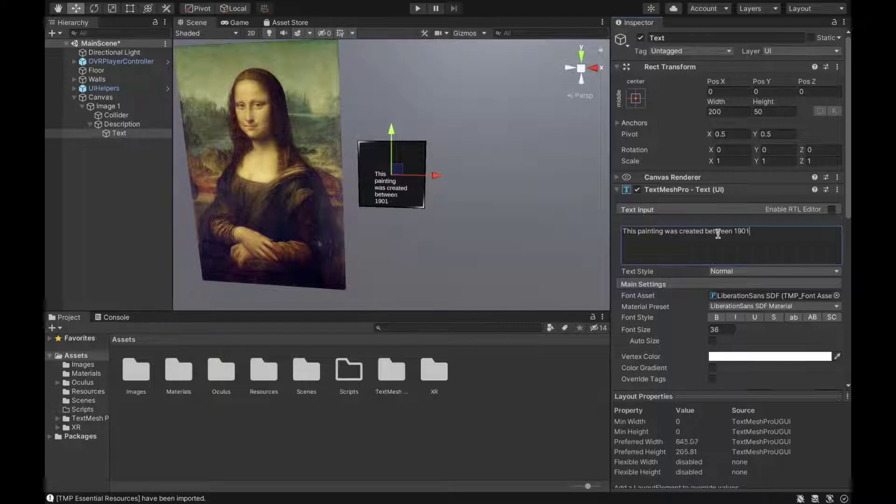
pyautogui.write(' -')
pyautogui.press('Left')
pyautogui.press('Left')
pyautogui.press('Left')
pyautogui.press('Left')
pyautogui.press('Left')
pyautogui.press('BackSpace')
pyautogui.write('5')
pyautogui.press('End')
pyautogui.write('1519.')
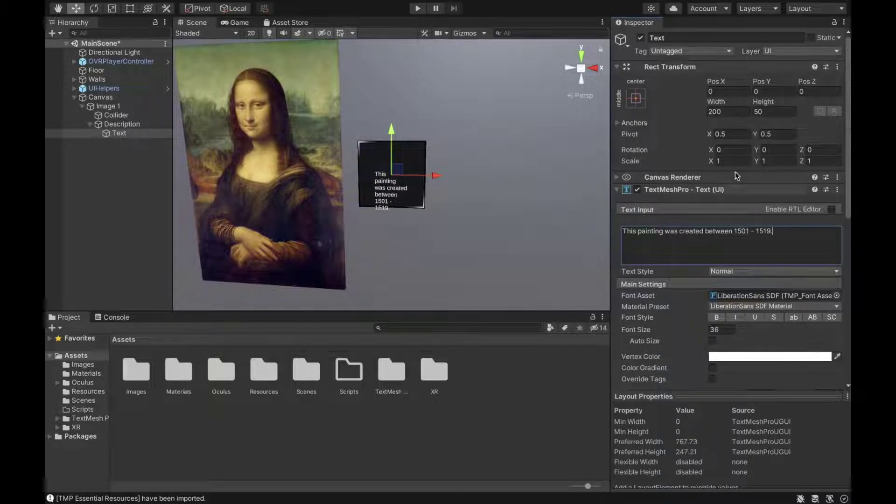
# - Set the text box height to 200 and centre the text vertically
pyautogui.click(718, 112)
pyautogui.press('Tab')
pyautogui.write('200')
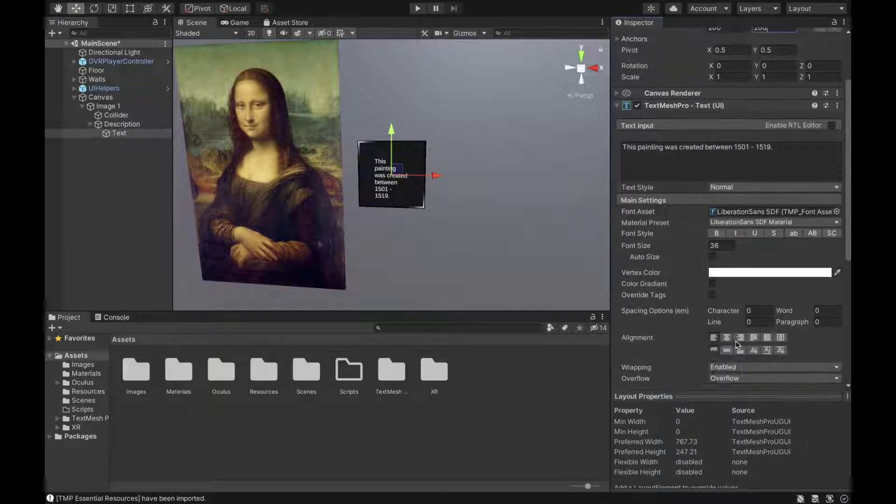
pyautogui.scroll(-3, 727, 279)
pyautogui.click(725, 351)
pyautogui.scroll(3, 725, 326)
# - Resize the Text box to 350 × 380 and save the scene
pyautogui.click(108, 105)
pyautogui.click(119, 133)
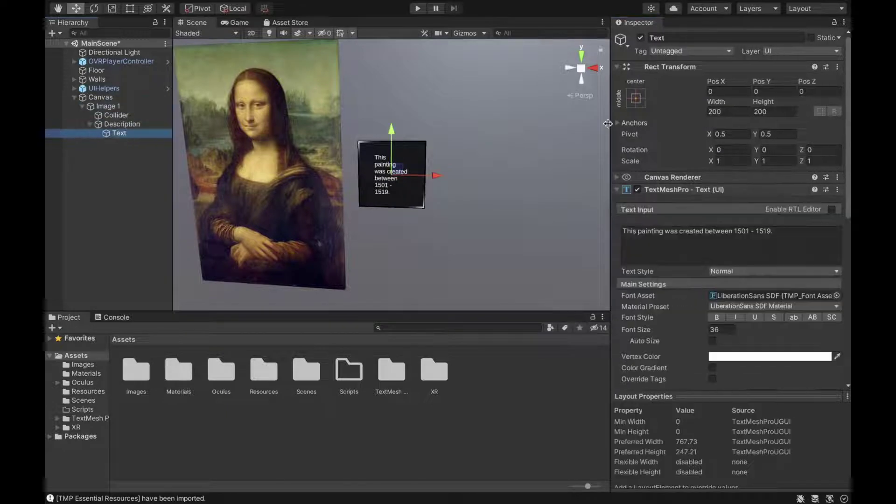
pyautogui.click(721, 111)
pyautogui.write('400')
pyautogui.press('BackSpace')
pyautogui.press('BackSpace')
pyautogui.press('BackSpace')
pyautogui.write('380')
pyautogui.press('Tab')
pyautogui.write('380')
pyautogui.click(723, 111)
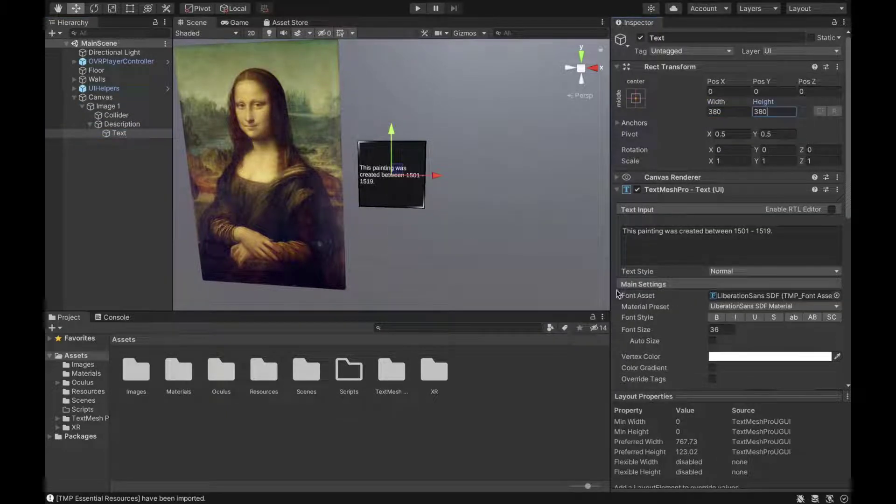
pyautogui.write('350')
pyautogui.press('Return')
pyautogui.hotkey('ctrl', 's')
# - Collapse Description in the hierarchy and open the Assets/Scripts folder
pyautogui.click(91, 124)
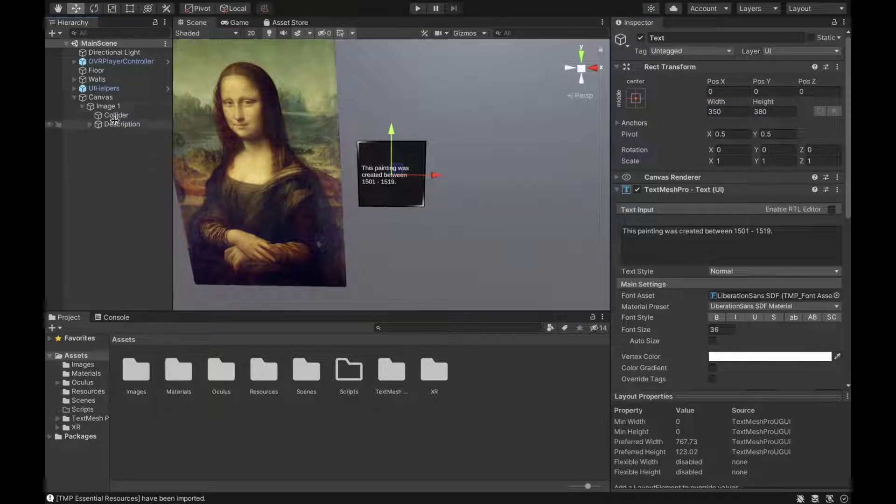
pyautogui.click(99, 108)
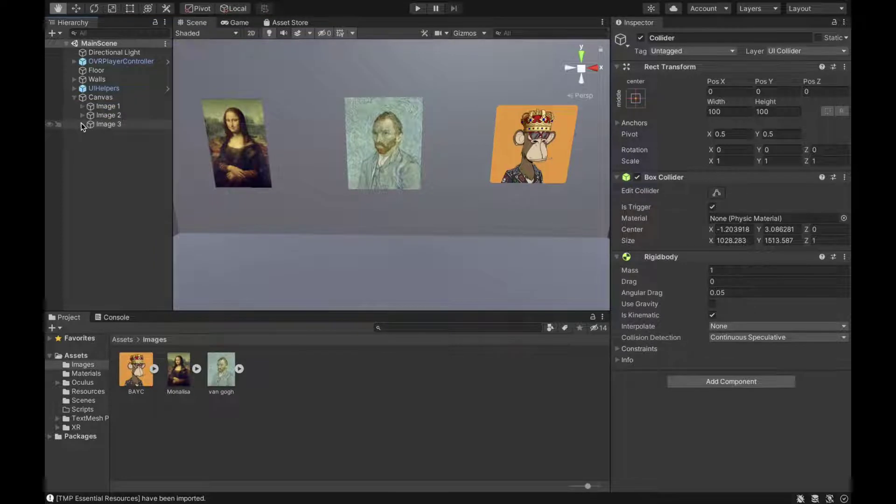
pyautogui.click(121, 340)
pyautogui.doubleClick(350, 371)
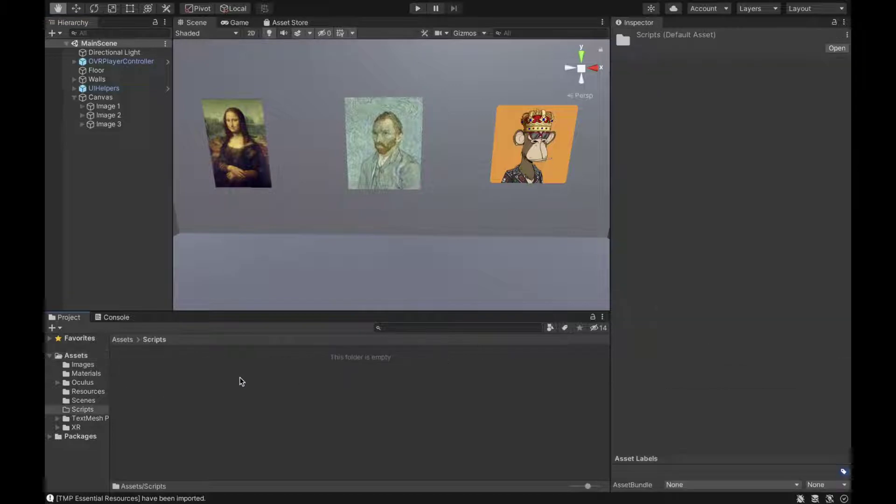
# - Create a C# script named VRUIOperations in the Scripts folder
pyautogui.rightClick(216, 379)
pyautogui.moveTo(281, 172)
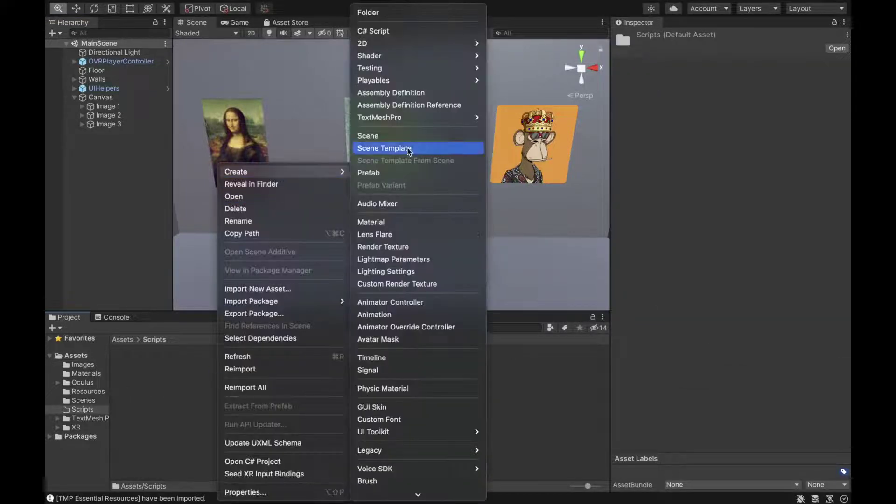
pyautogui.click(431, 33)
pyautogui.write('VR')
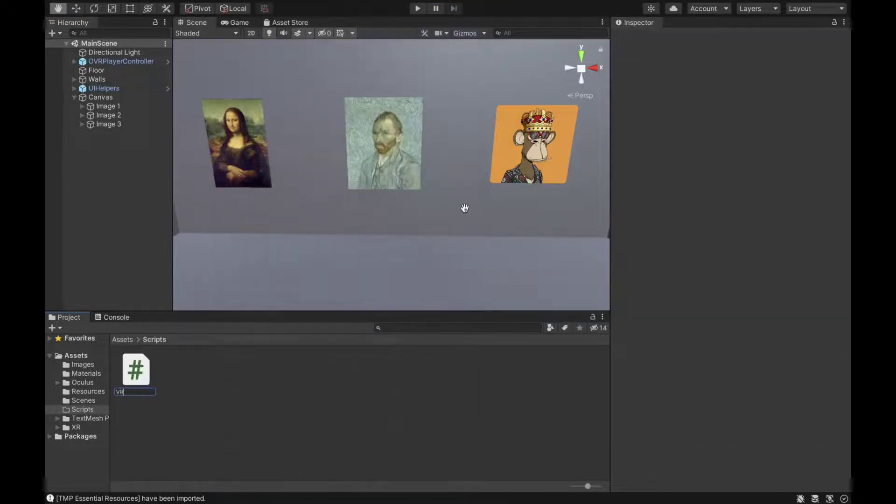
pyautogui.write('I')
pyautogui.write('IOpe')
pyautogui.write('rations')
pyautogui.press('Return')
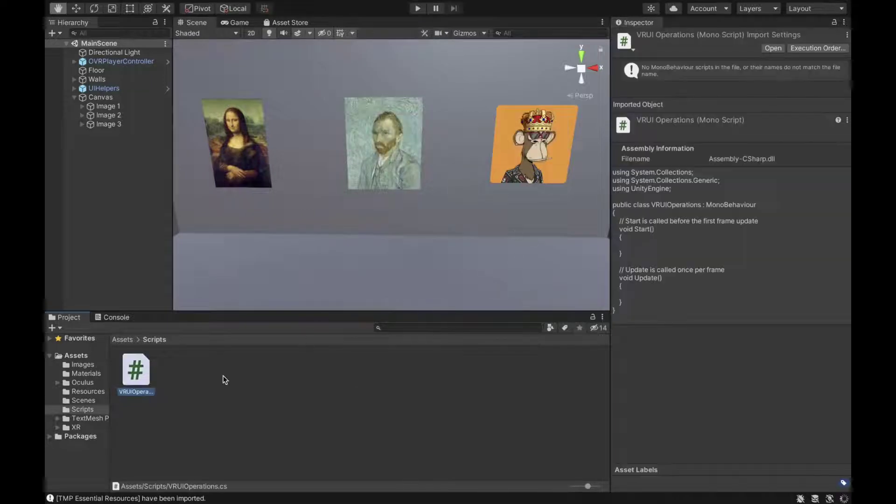
# - Create a second C# script named TrigExit in the Scripts folder
pyautogui.rightClick(188, 382)
pyautogui.moveTo(260, 175)
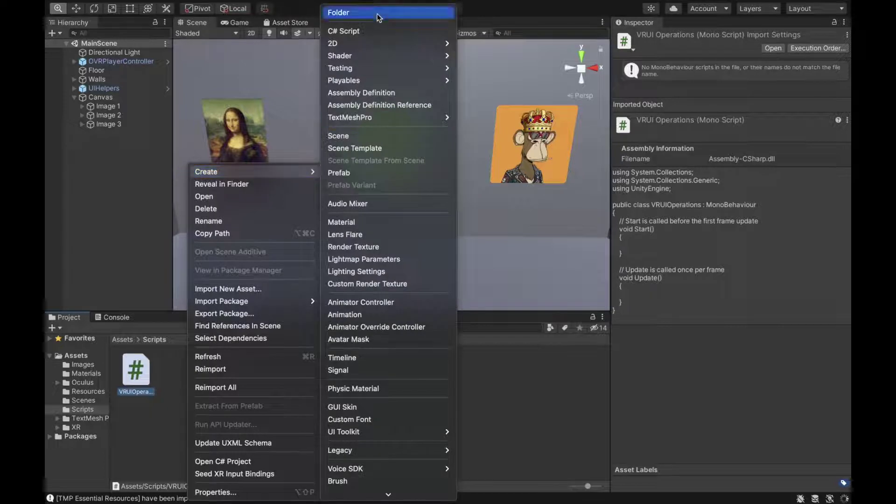
pyautogui.click(370, 31)
pyautogui.write('Tr')
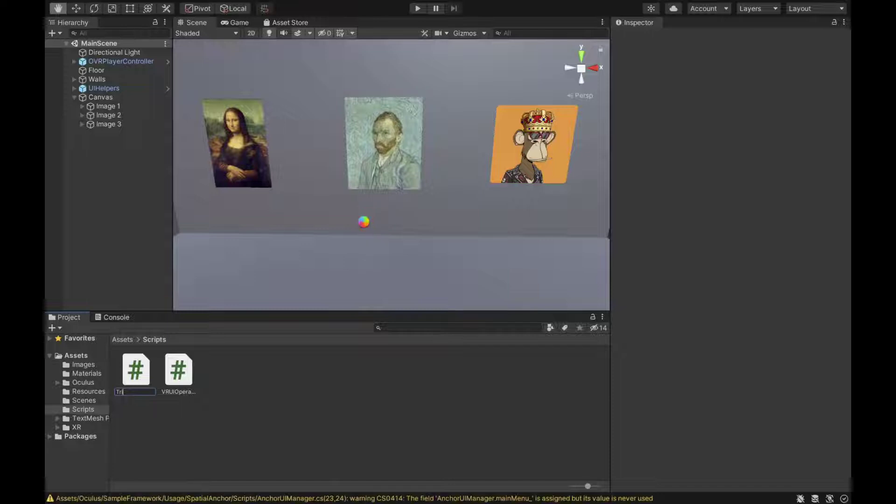
pyautogui.write('igExit')
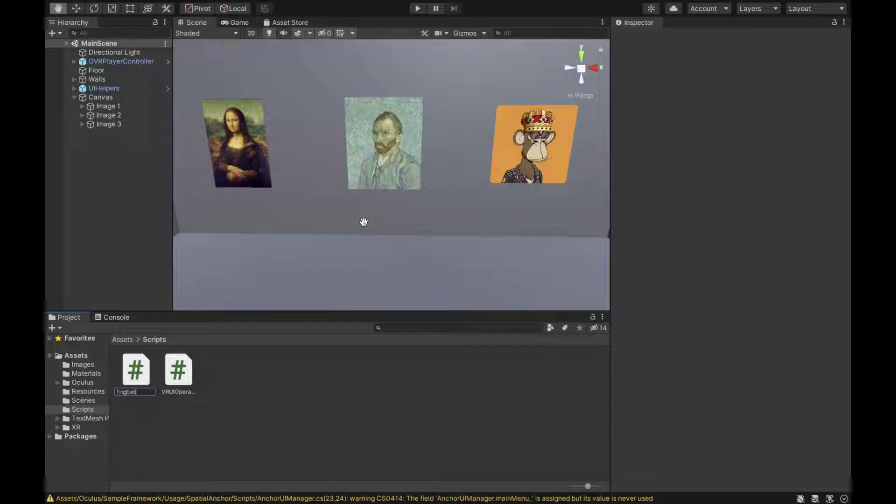
pyautogui.press('Return')
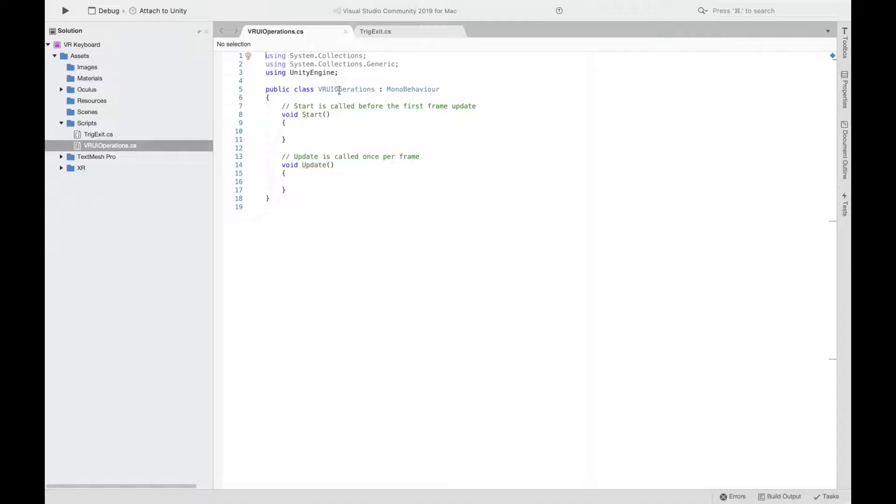
# - Remove the unused System.Collections usings and add 'using UnityEngine.Events;'
pyautogui.hotkey('alt', 'Return')
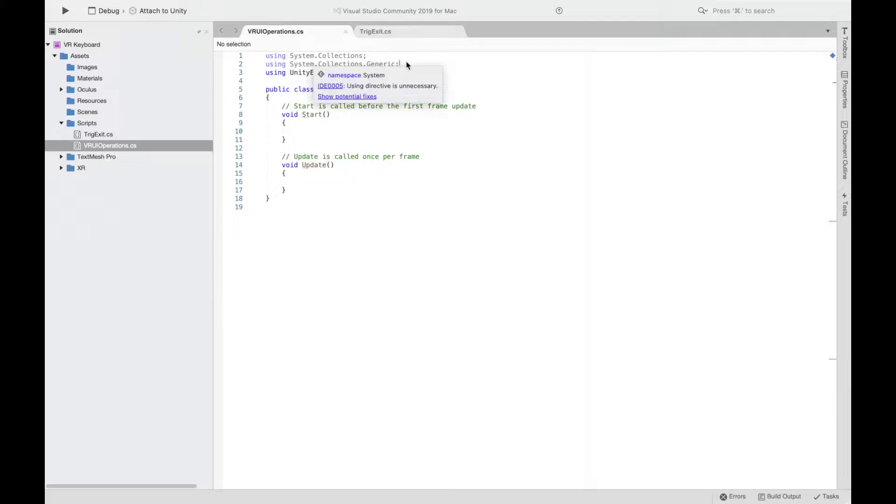
pyautogui.press('Return')
pyautogui.click(354, 55)
pyautogui.press('Return')
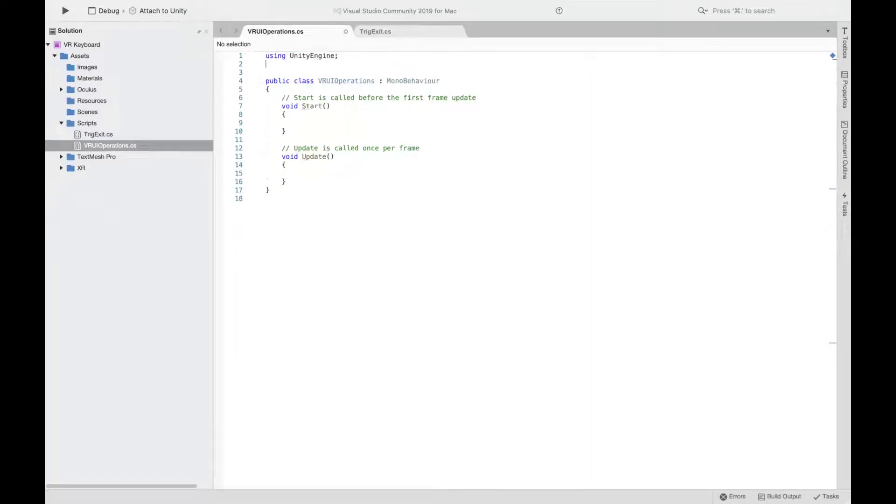
pyautogui.write('using UnityEngine.Events;')
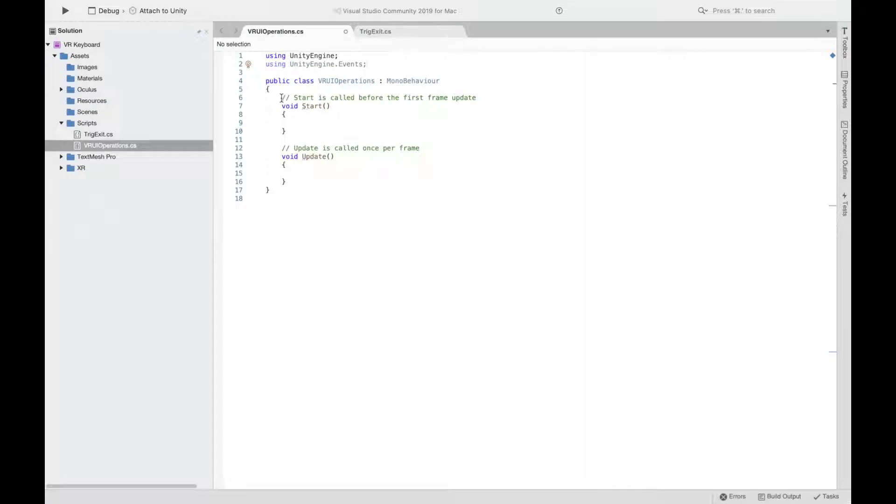
# - Replace Start and Update with public UnityEvent fields OnEnter and OnExit
pyautogui.moveTo(280, 98); pyautogui.dragTo(286, 182)
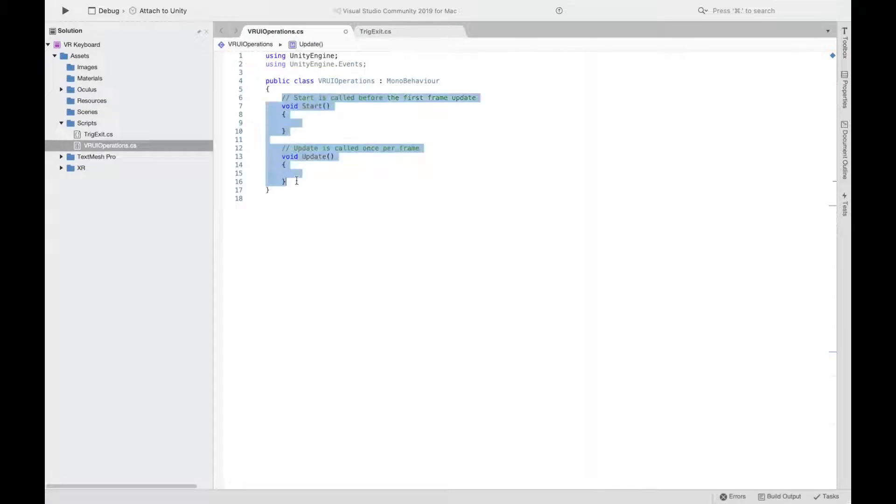
pyautogui.press('BackSpace')
pyautogui.write('public Unit')
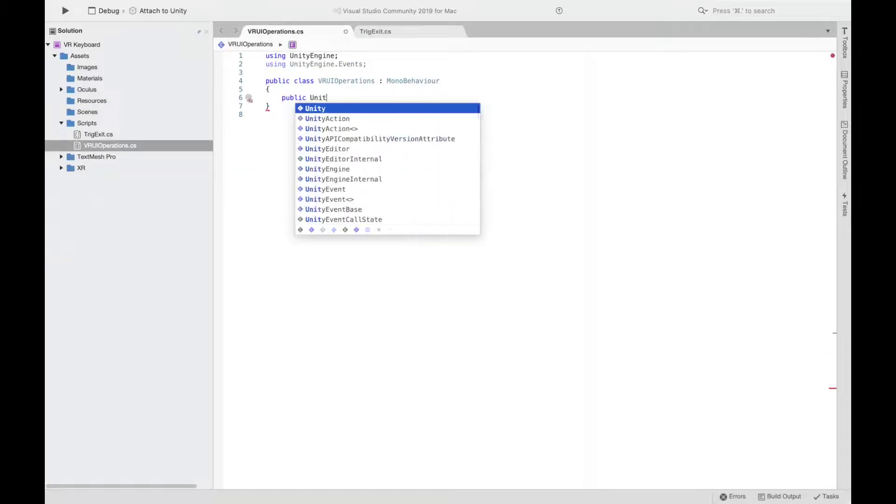
pyautogui.write('yEvent OnEnter;')
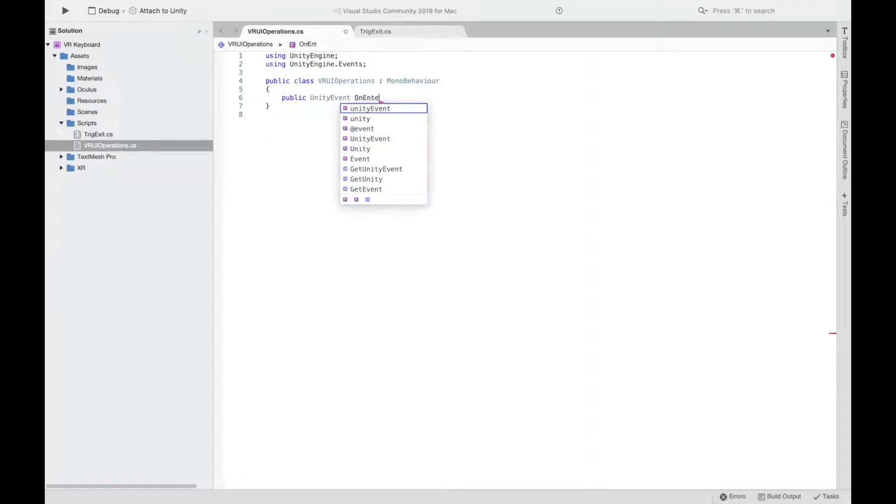
pyautogui.press('Return')
pyautogui.write('public UnityEvent')
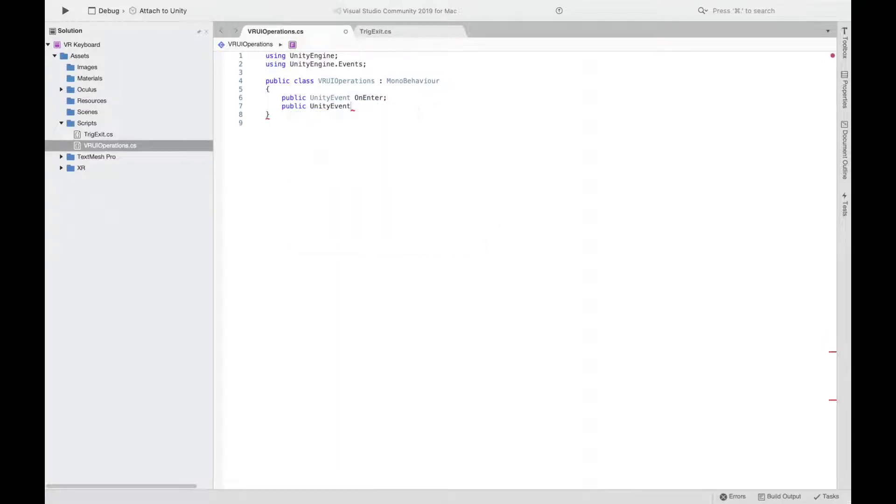
pyautogui.write(' OnExit;')
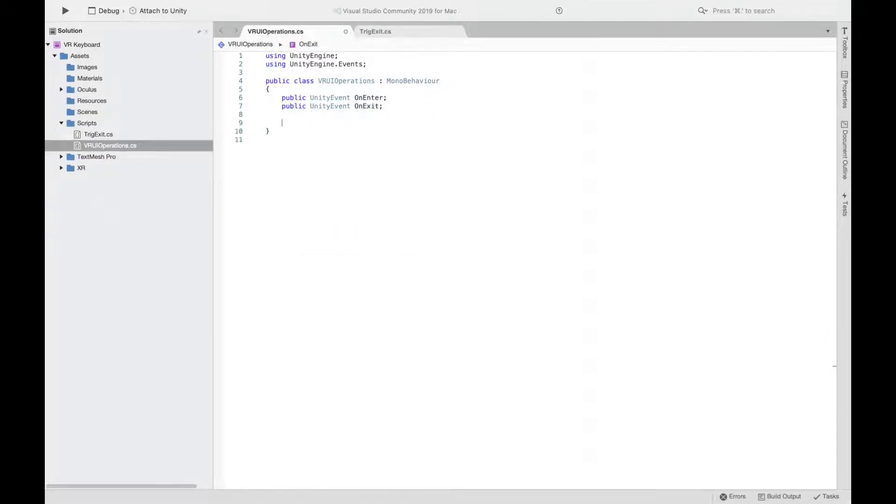
pyautogui.write('private void ')
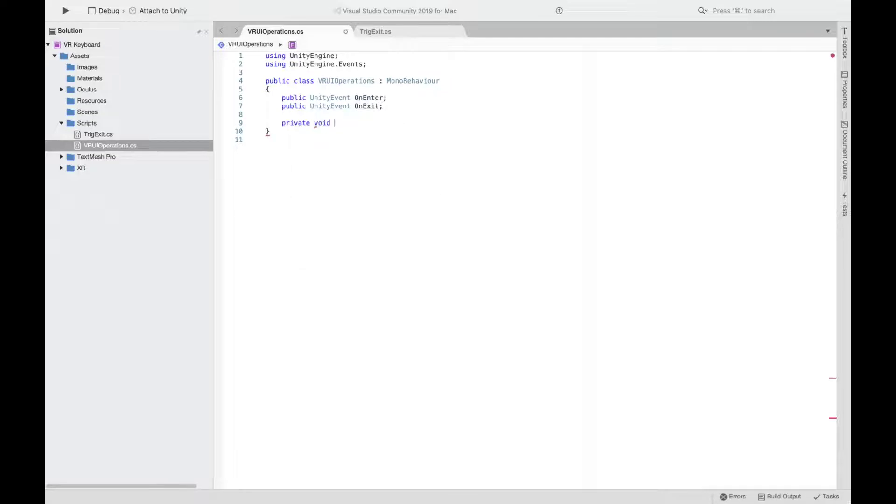
pyautogui.write('onTrig')
# - Add OnTriggerEnter setting TrigExit.instance.currentCollider to GetComponent<VRUIOperations>() and invoking OnEnter
pyautogui.press('Return')
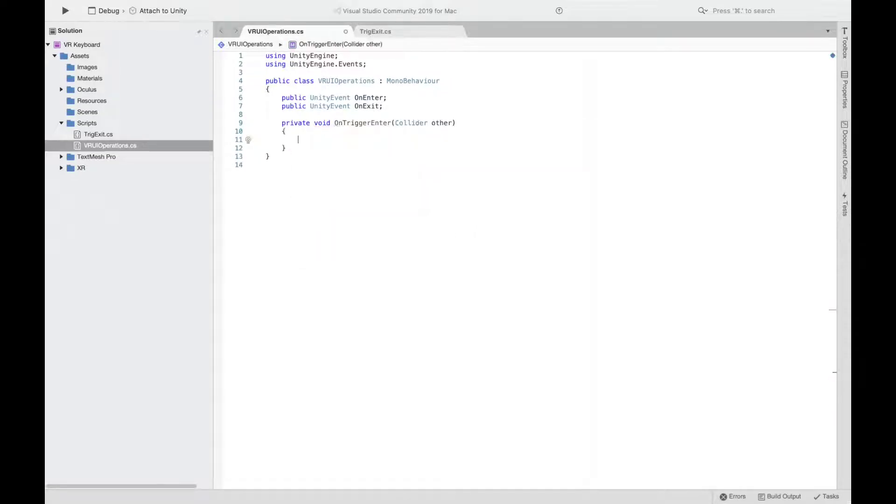
pyautogui.write('Trig')
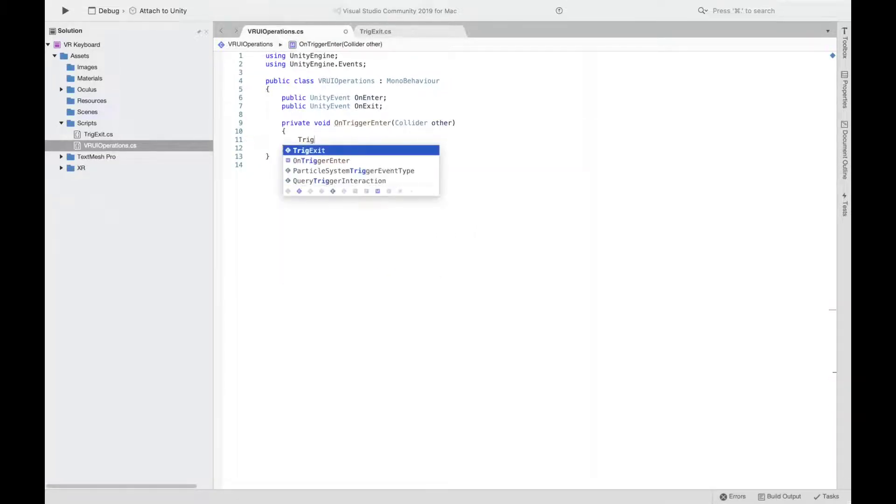
pyautogui.press('Return')
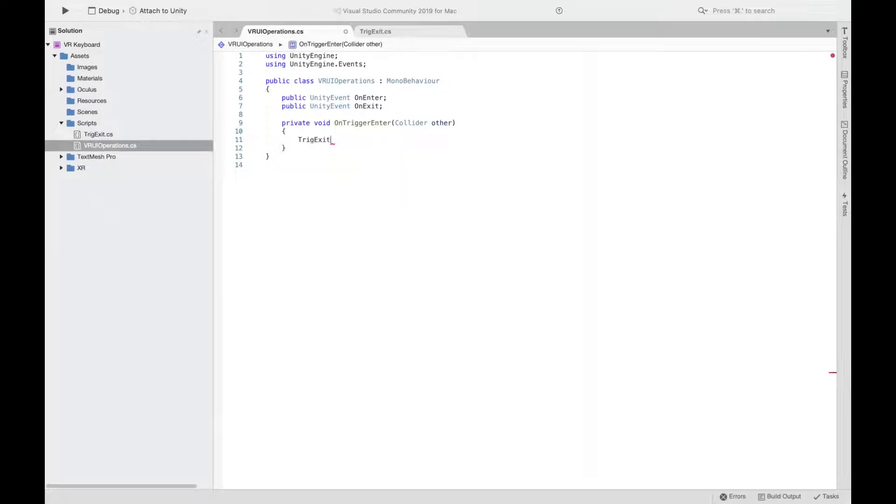
pyautogui.write('.instance.currentCollider')
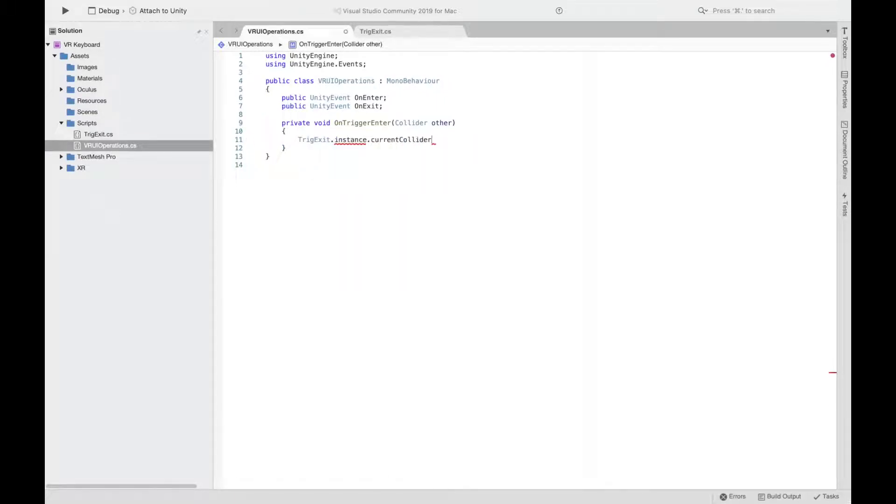
pyautogui.write(' = GetC')
pyautogui.press('Return')
pyautogui.write('<VRUI>')
pyautogui.press('Return')
pyautogui.write('>(); ')
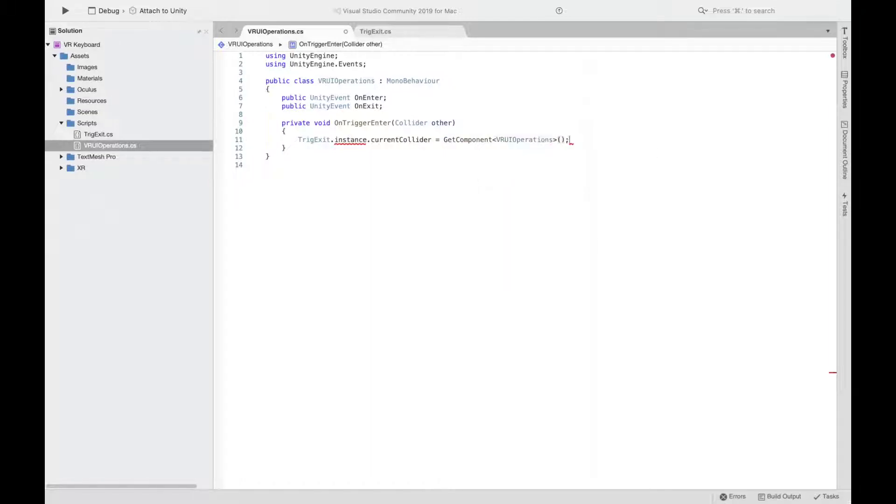
pyautogui.write('OnEn')
pyautogui.press('Return')
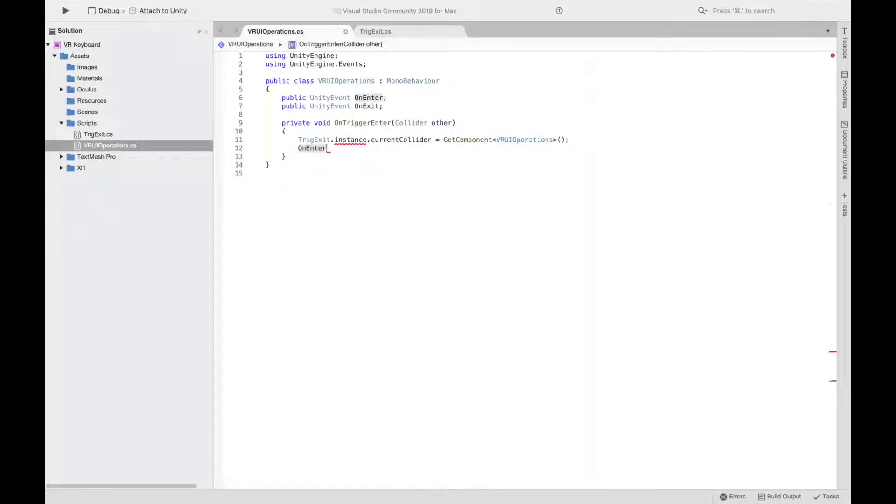
pyautogui.write('.Invoke();')
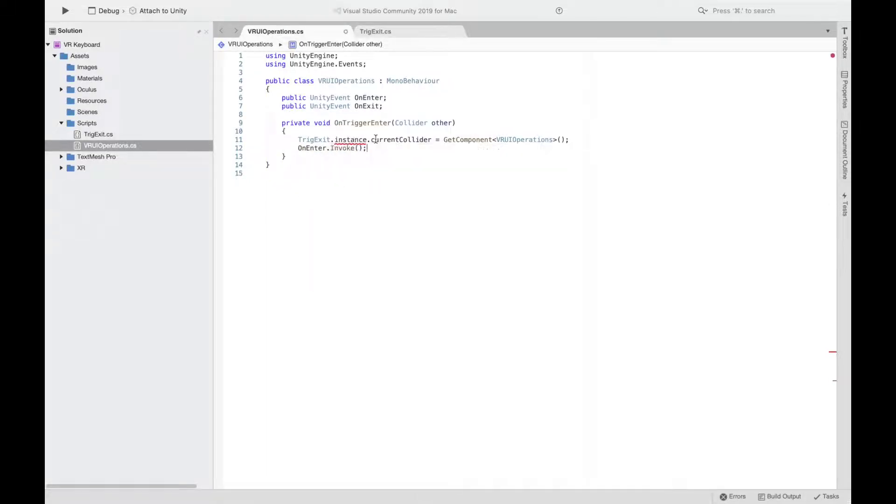
pyautogui.click(391, 32)
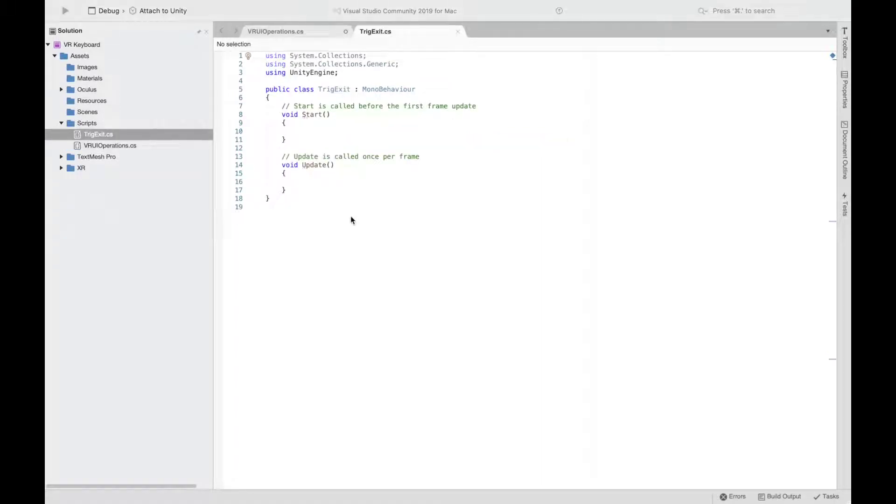
# - Replace Start/Update with a static TrigExit instance and a [HideInInspector] VRUIOperations currentCollider field
pyautogui.moveTo(278, 105); pyautogui.dragTo(317, 187)
pyautogui.press('BackSpace')
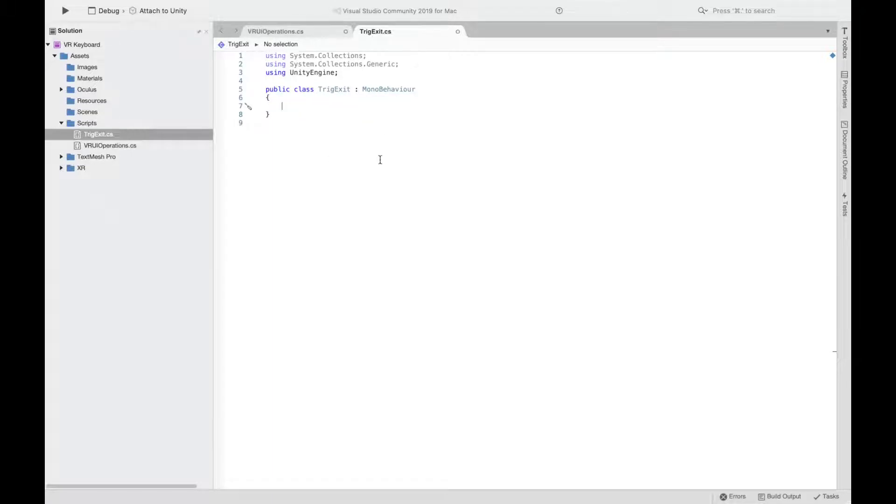
pyautogui.write('public i')
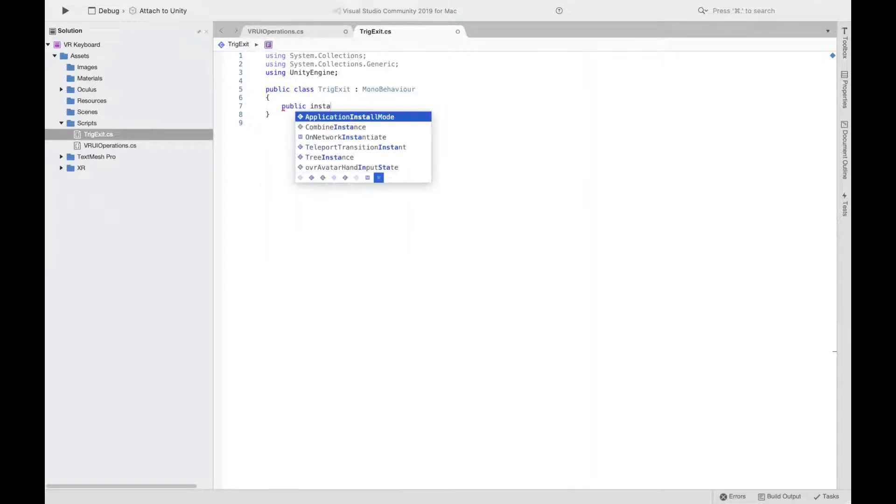
pyautogui.press('BackSpace')
pyautogui.write('static Tr')
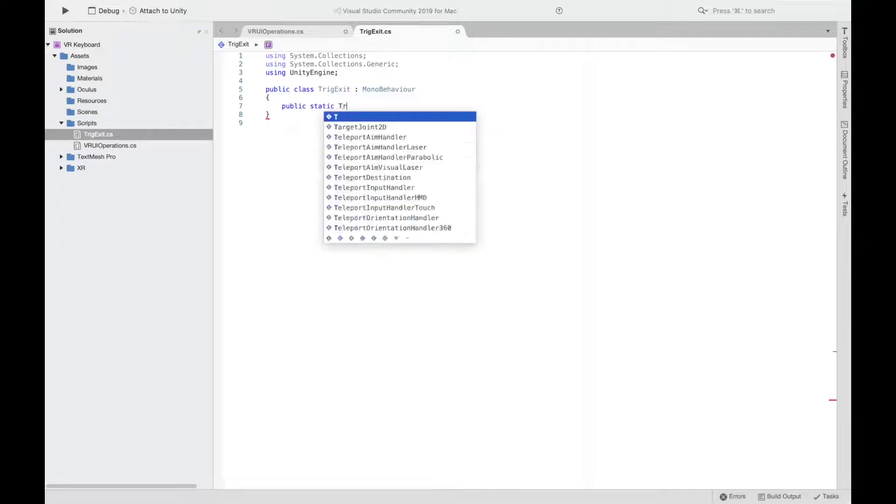
pyautogui.write('igExit instance;      ')
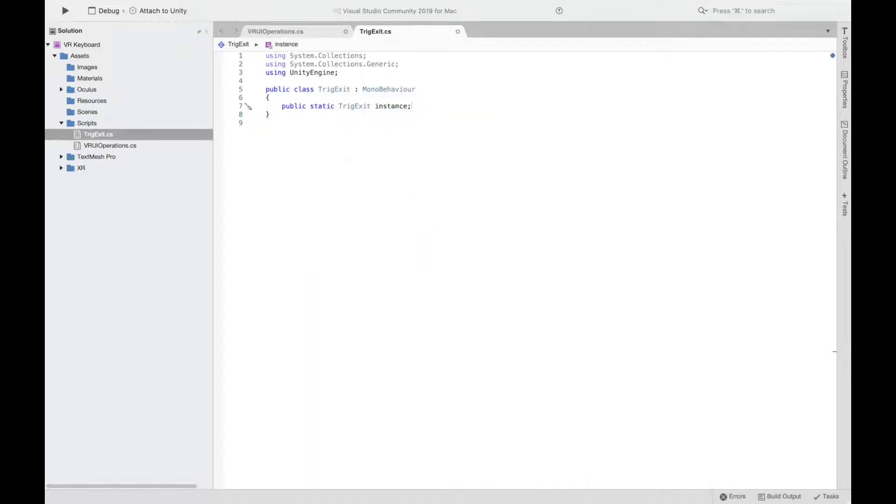
pyautogui.write('public ')
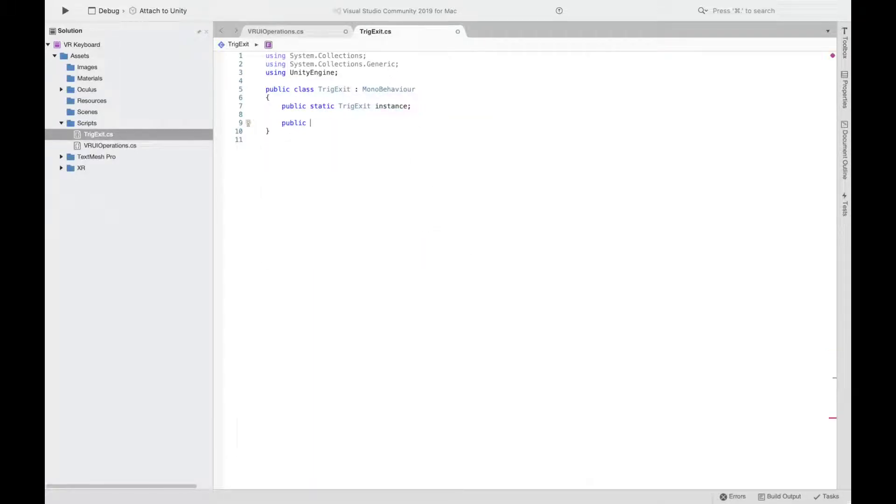
pyautogui.write('VRUIOperations currentColl')
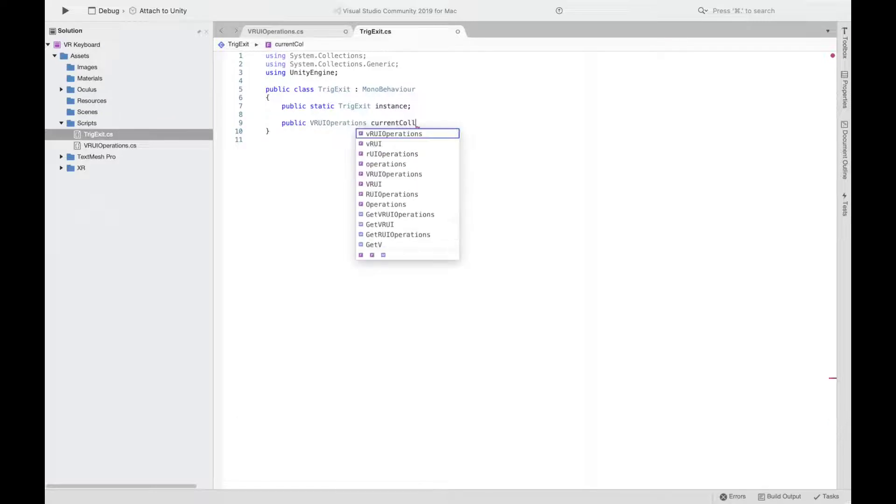
pyautogui.write('ider;')
pyautogui.press('Up')
pyautogui.press('Return')
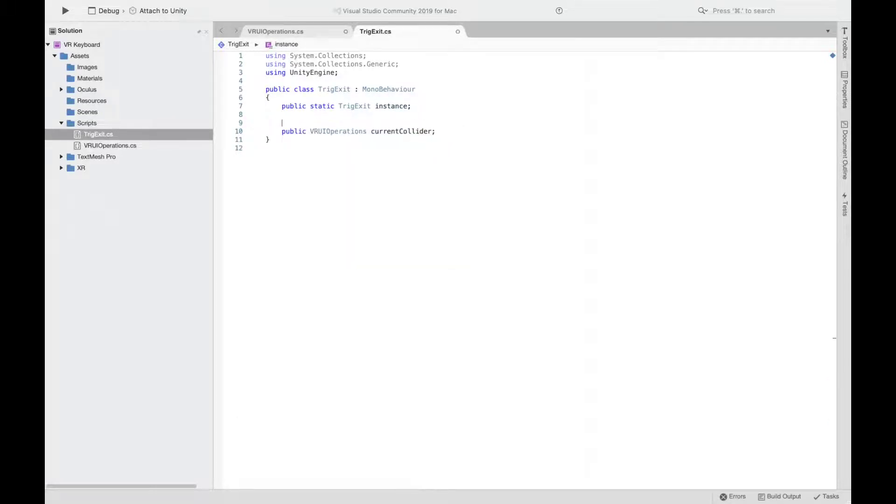
pyautogui.write('[HideInInspector]')
# - Add a private Awake method that sets instance = this when instance is null
pyautogui.click(468, 131)
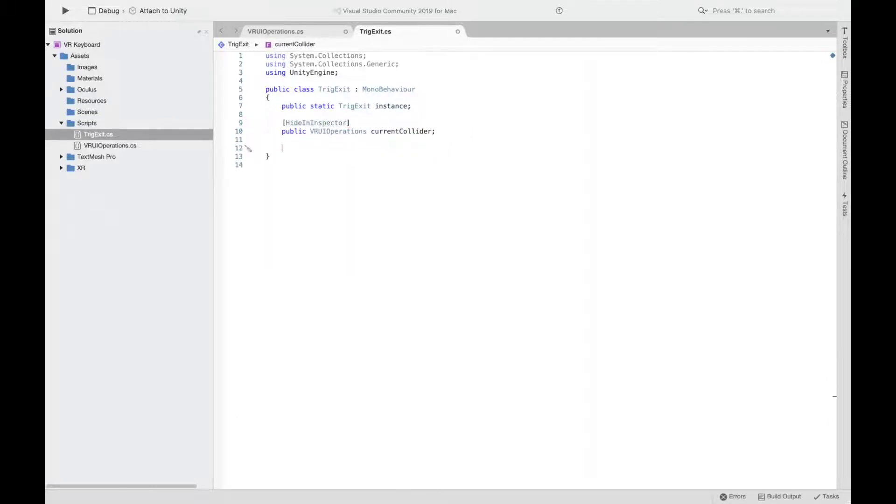
pyautogui.write('pri')
pyautogui.press('BackSpace')
pyautogui.press('BackSpace')
pyautogui.press('BackSpace')
pyautogui.write('Awa')
pyautogui.press('Return')
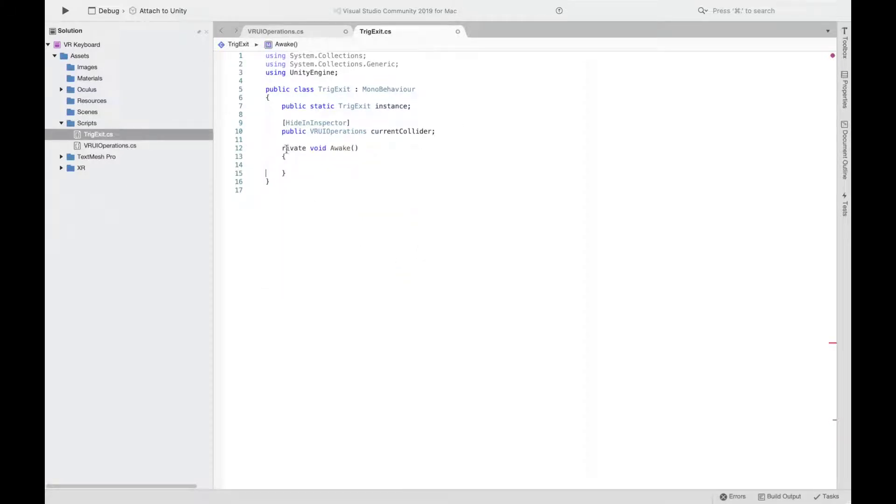
pyautogui.click(283, 148)
pyautogui.write('p')
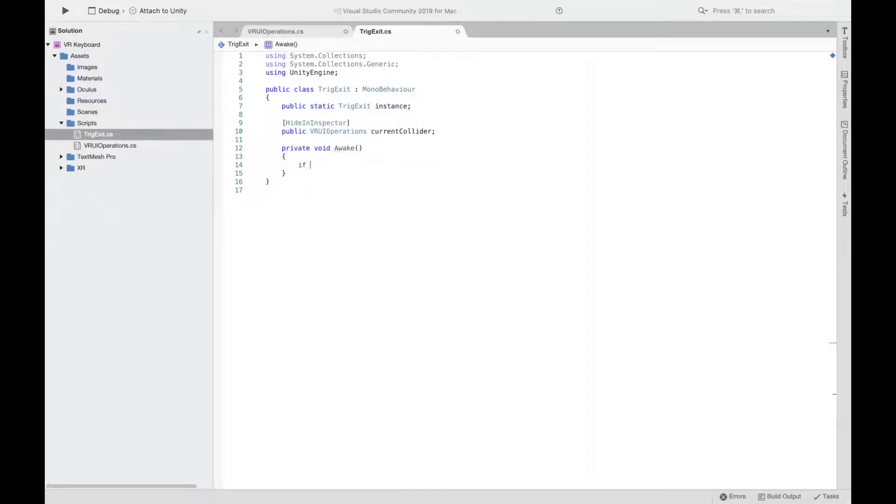
pyautogui.write('(instance == null)')
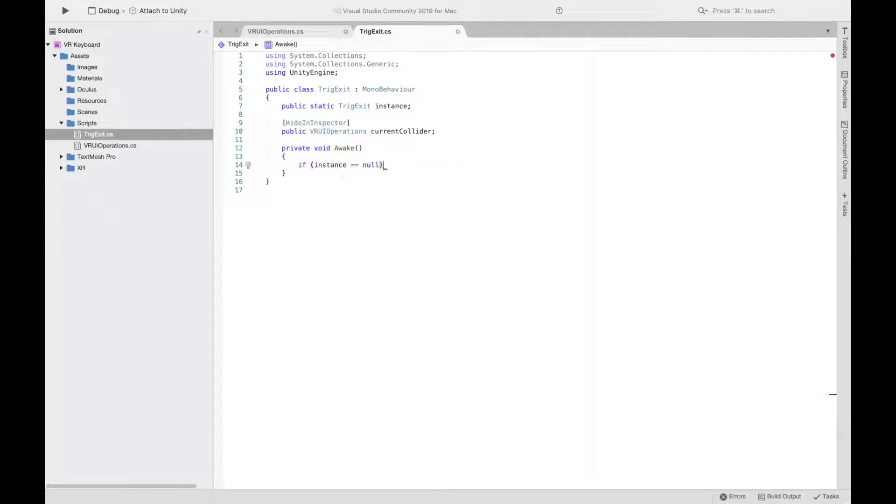
pyautogui.write('instance = this;')
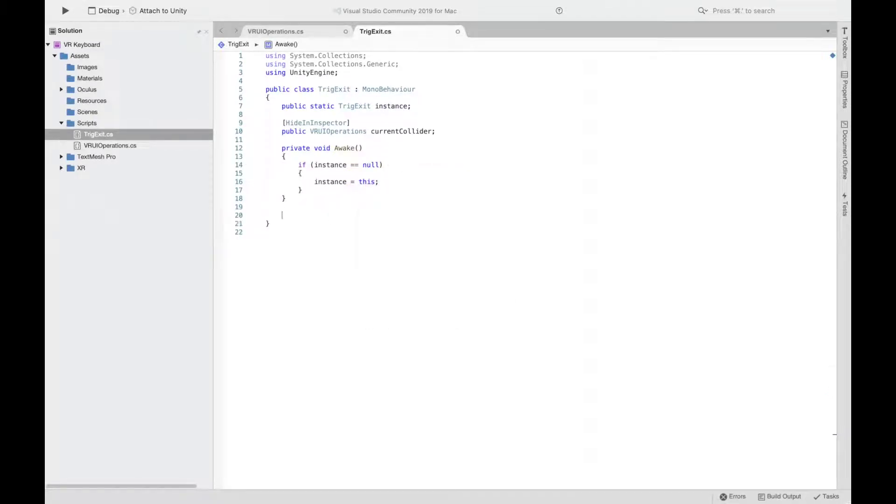
pyautogui.write('ondis')
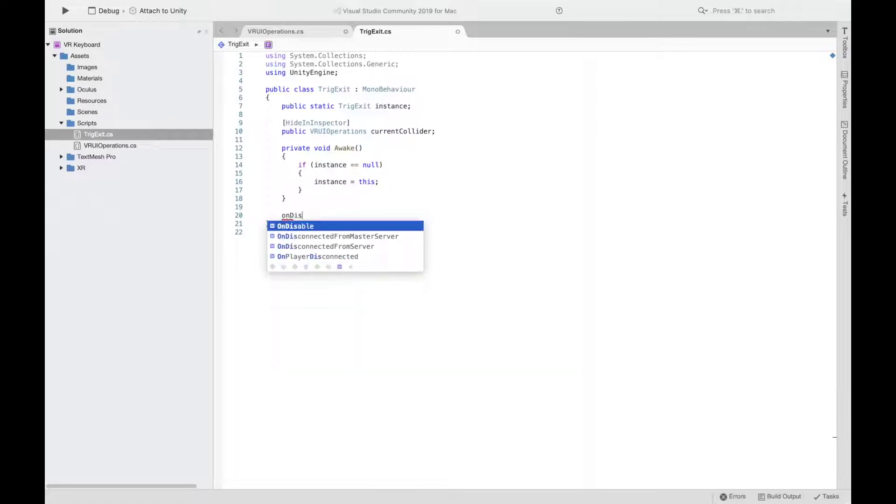
# - Add an OnDisable method calling currentCollider.OnExit.Invoke();
pyautogui.press('Return')
pyautogui.write('c')
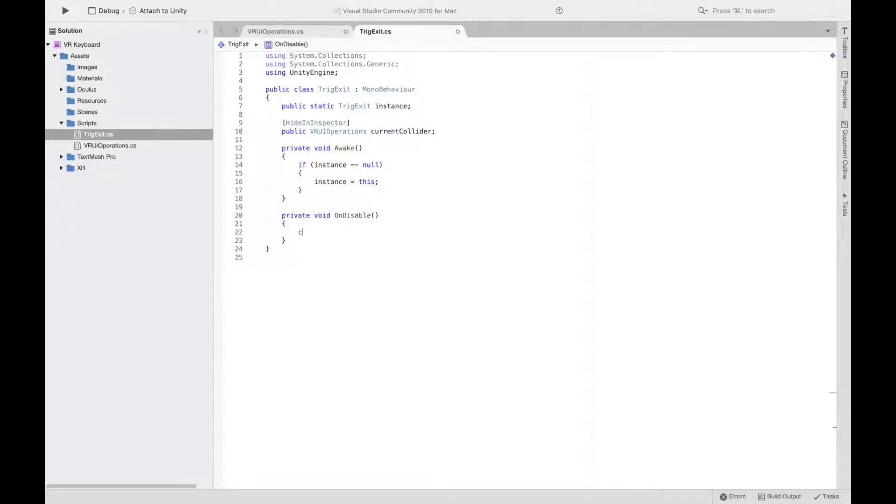
pyautogui.write('urr')
pyautogui.press('Return')
pyautogui.write('.O')
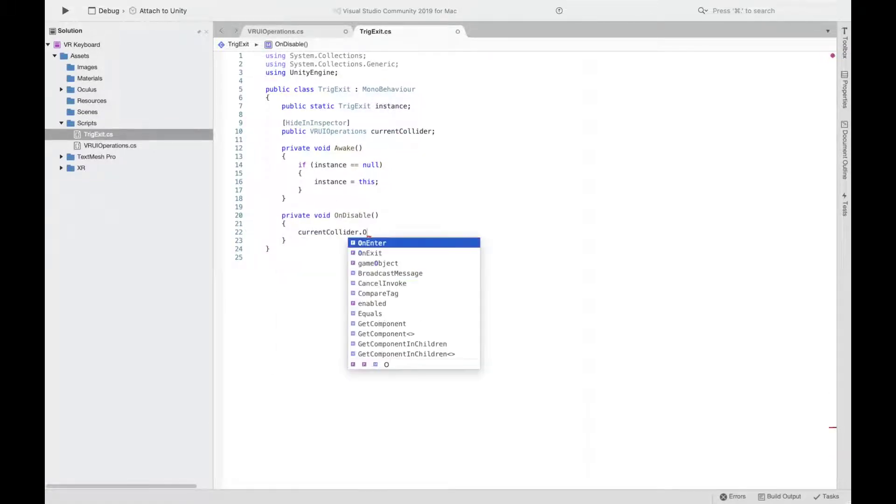
pyautogui.write('nE')
pyautogui.press('Down')
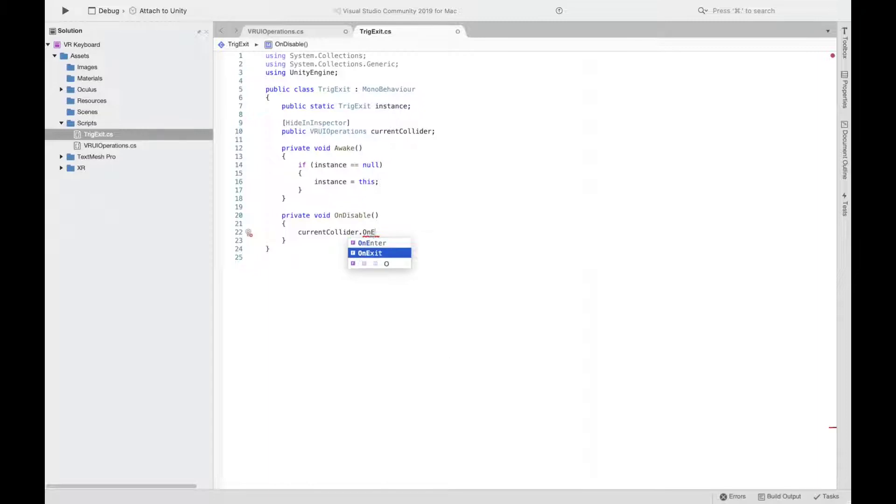
pyautogui.press('Return')
pyautogui.write('.Inv')
pyautogui.press('Return')
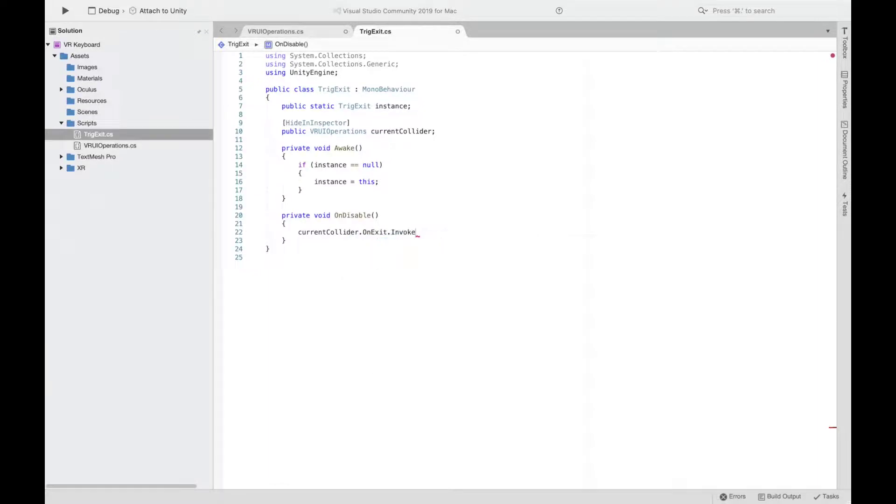
pyautogui.write('();')
# - Review VRUIOperations.cs, return to TrigExit.cs, then switch back to Unity
pyautogui.click(310, 32)
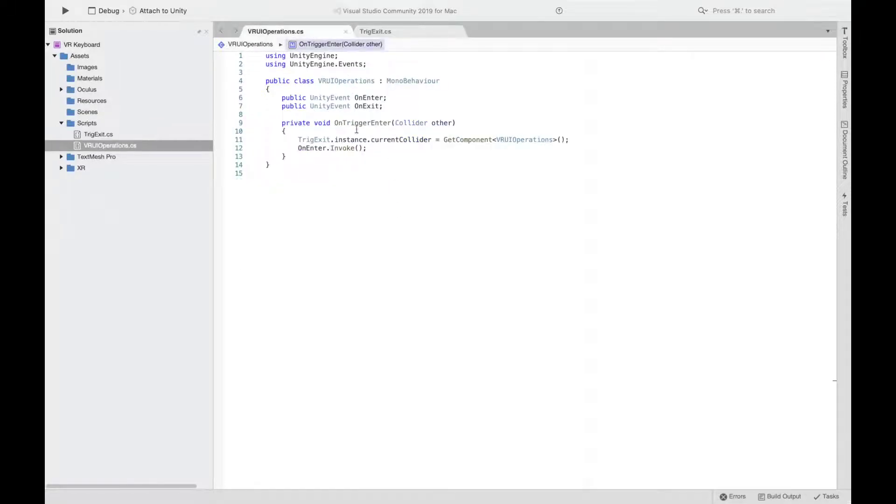
pyautogui.click(393, 29)
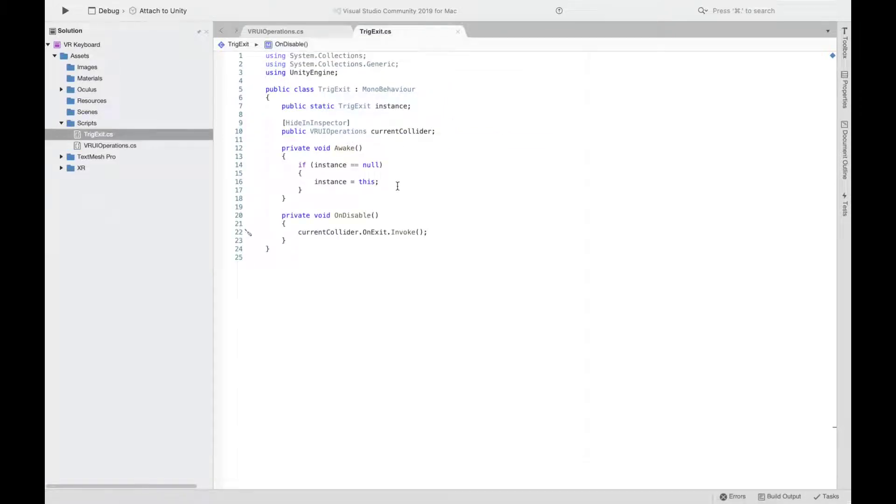
pyautogui.press('super+Tab')
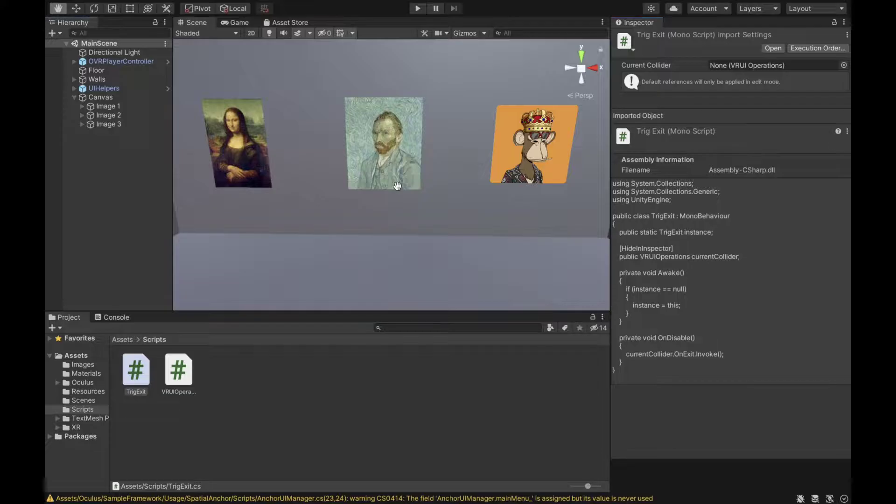
# - Expand Image 1, 2 and 3 and multi-select their three Collider children
pyautogui.click(93, 107)
pyautogui.click(82, 106)
pyautogui.click(82, 133)
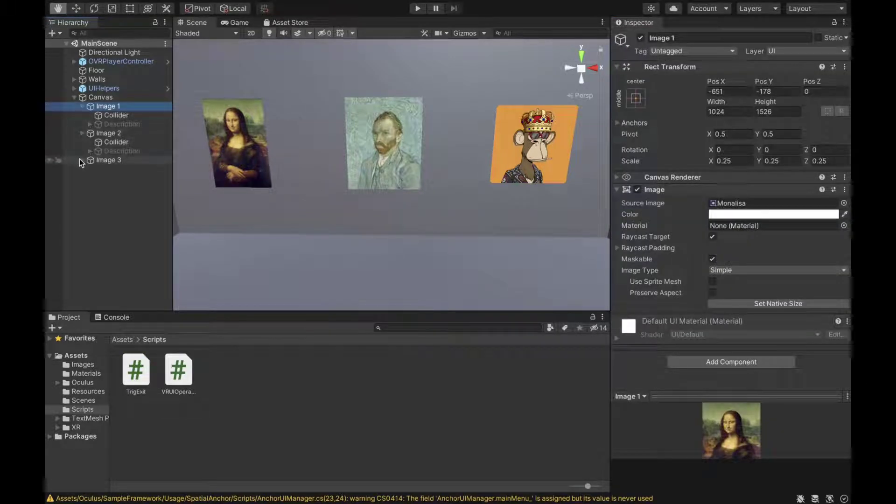
pyautogui.click(82, 160)
pyautogui.click(146, 115)
pyautogui.keyDown('ctrl'); pyautogui.click(133, 144); pyautogui.keyUp('ctrl')
pyautogui.keyDown('ctrl'); pyautogui.click(124, 169); pyautogui.keyUp('ctrl')
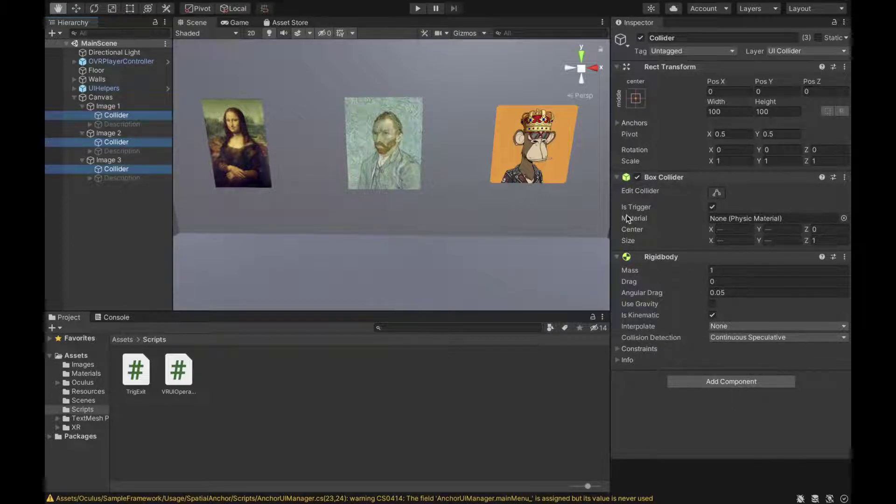
# - Collapse the Box Collider, Rigidbody and Rect Transform panels and add the script found by searching 'trig'
pyautogui.click(617, 178)
pyautogui.click(617, 190)
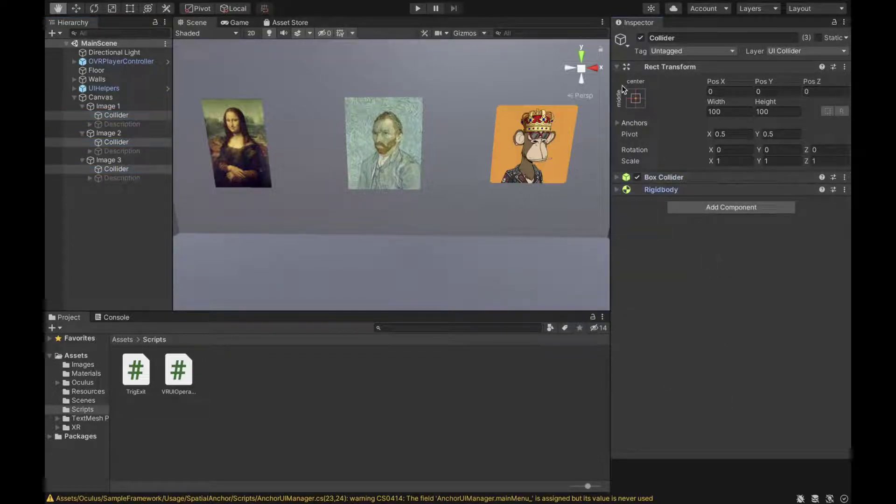
pyautogui.click(617, 67)
pyautogui.click(690, 111)
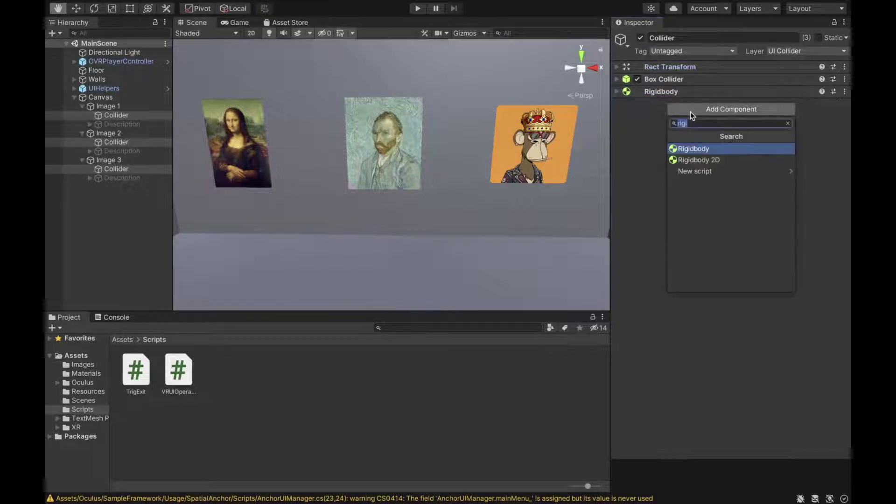
pyautogui.write('trig')
pyautogui.press('Return')
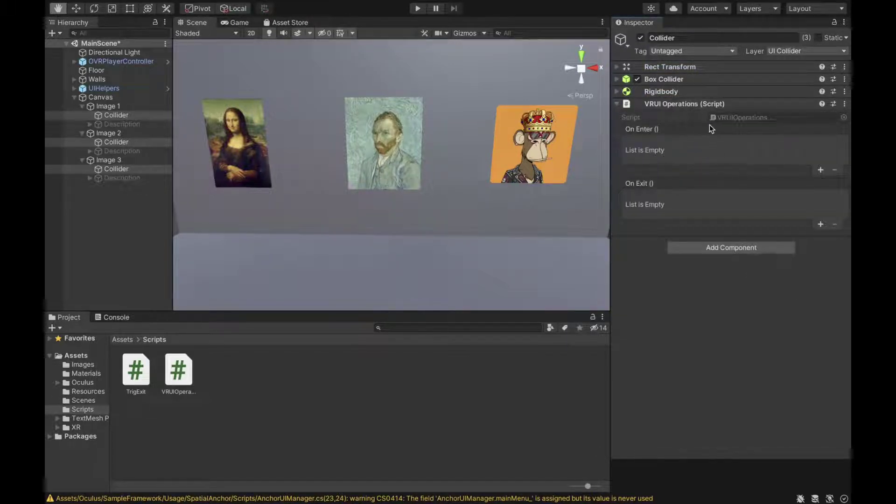
# - Add On Enter and On Exit entries, wiring both to Image 1's Description via GameObject.SetActive
pyautogui.click(820, 170)
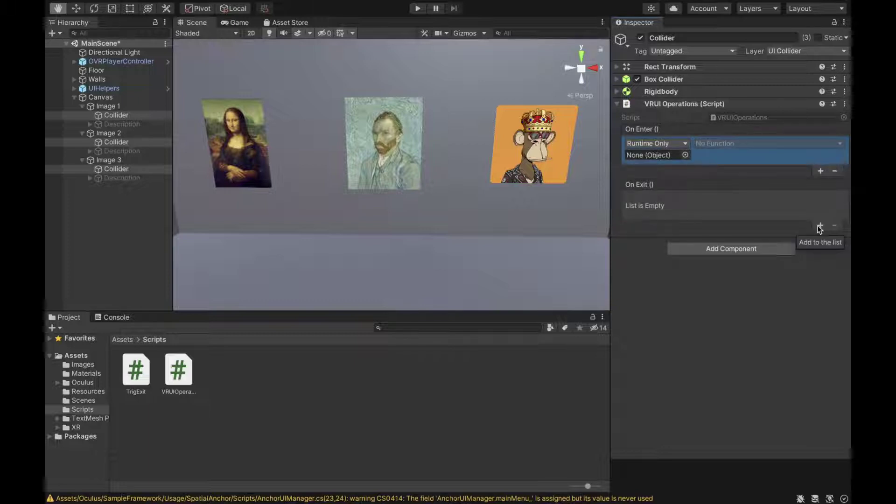
pyautogui.click(819, 226)
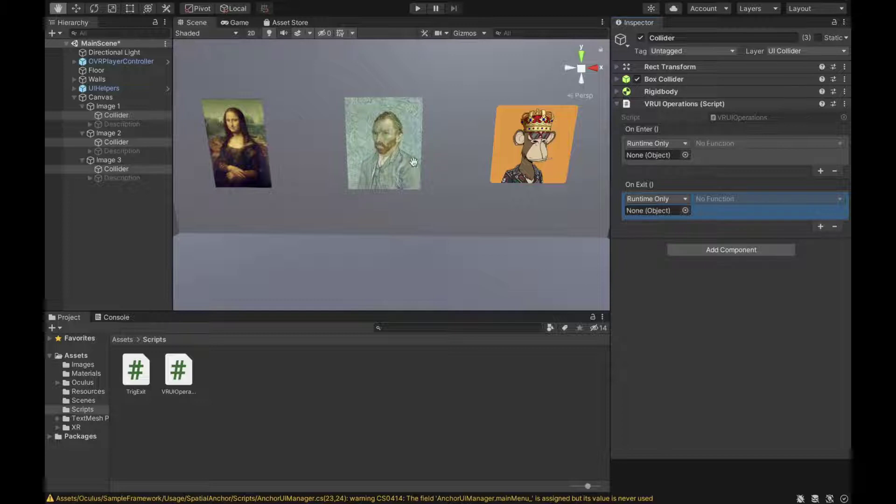
pyautogui.click(116, 116)
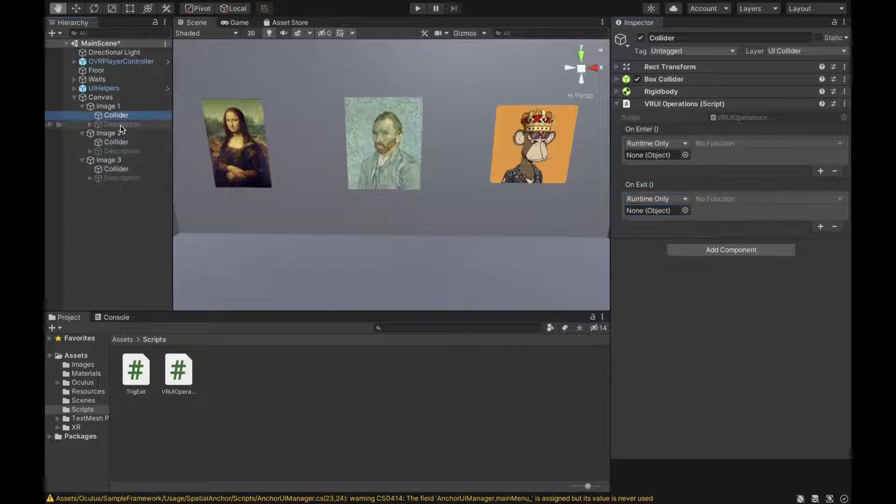
pyautogui.moveTo(121, 125); pyautogui.dragTo(653, 156)
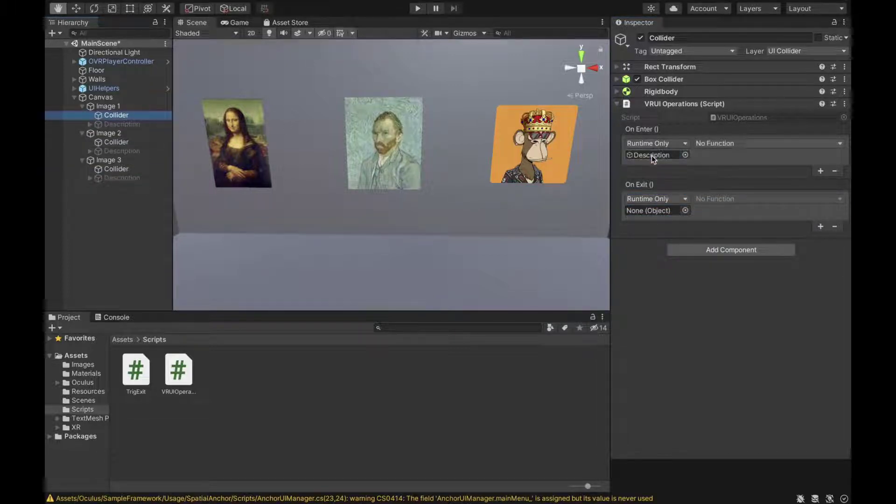
pyautogui.click(730, 141)
pyautogui.moveTo(739, 206)
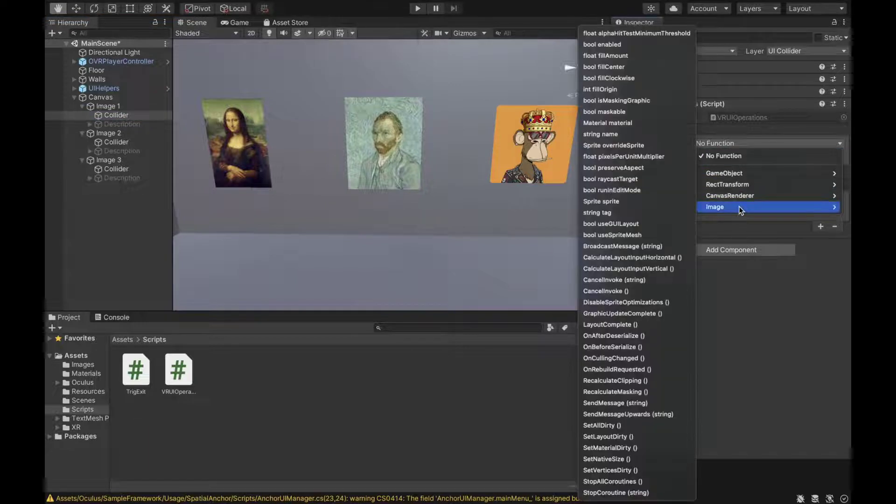
pyautogui.moveTo(745, 173)
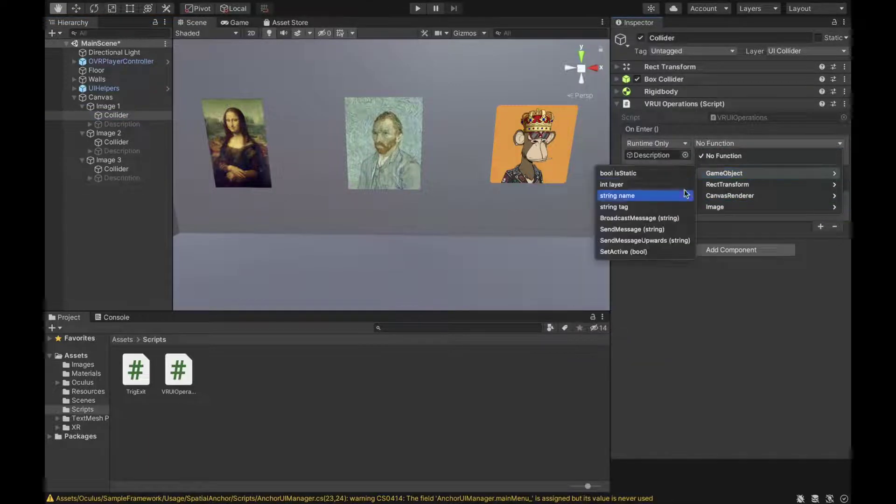
pyautogui.click(644, 251)
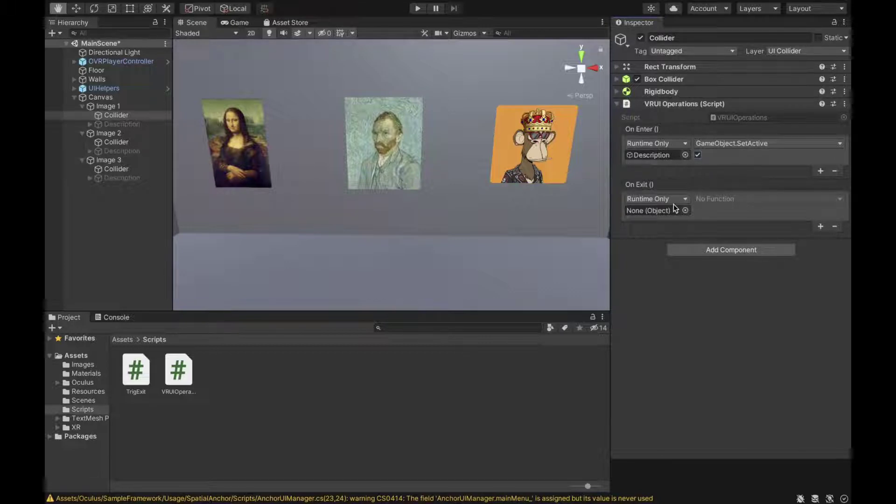
pyautogui.click(124, 117)
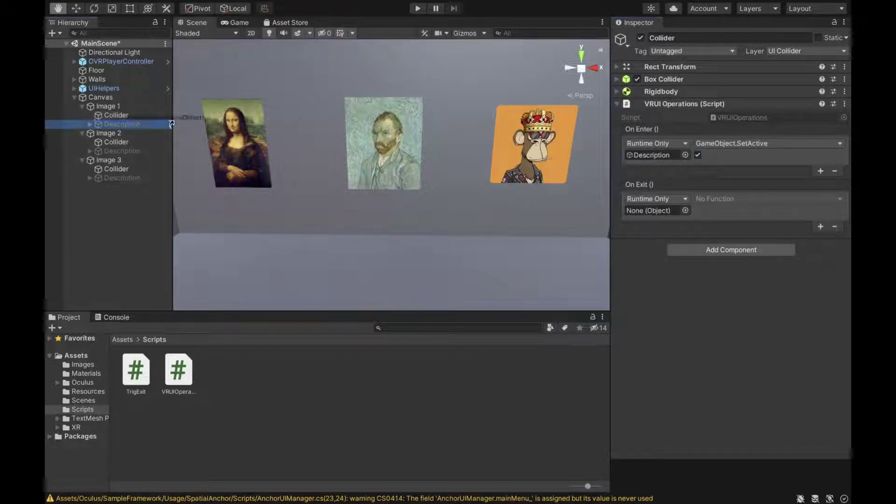
pyautogui.moveTo(663, 208); pyautogui.dragTo(662, 210)
pyautogui.click(738, 197)
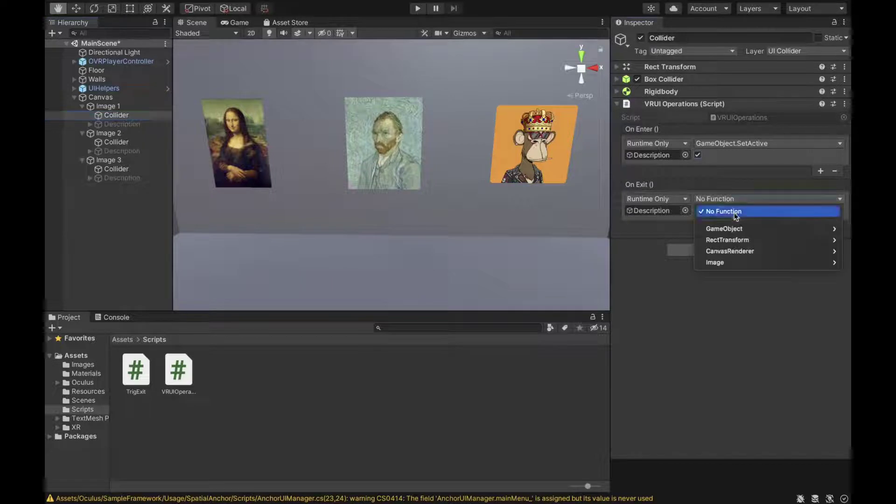
pyautogui.moveTo(724, 228)
pyautogui.click(648, 307)
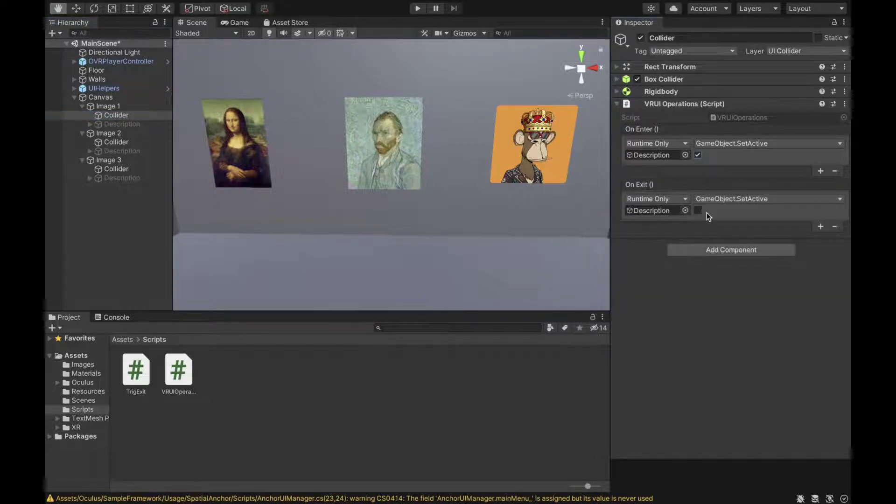
# - Wire Image 2's Collider On Enter and On Exit to GameObject.SetActive on its Description
pyautogui.click(126, 143)
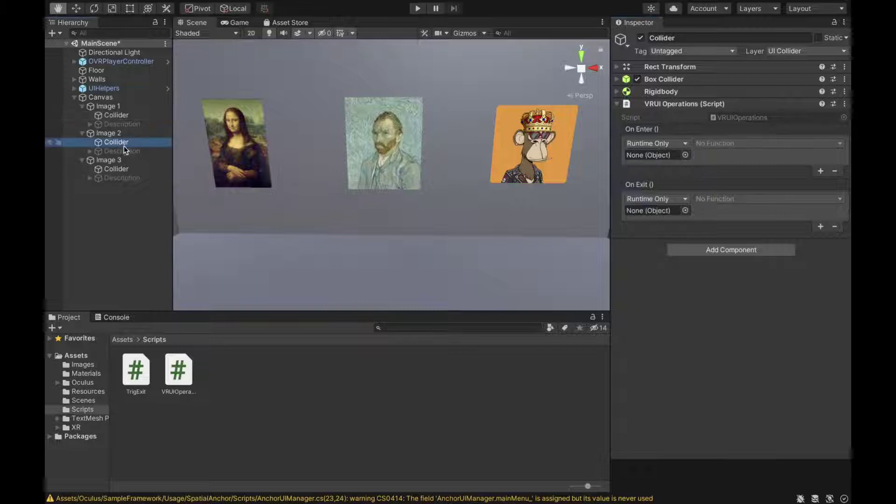
pyautogui.click(732, 143)
pyautogui.moveTo(728, 172)
pyautogui.click(625, 184)
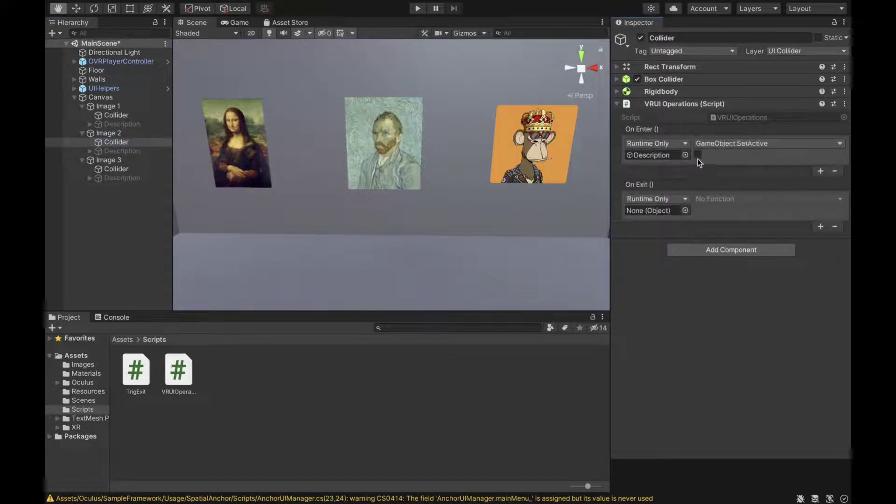
pyautogui.moveTo(121, 151); pyautogui.dragTo(658, 210)
pyautogui.click(729, 198)
pyautogui.moveTo(716, 228)
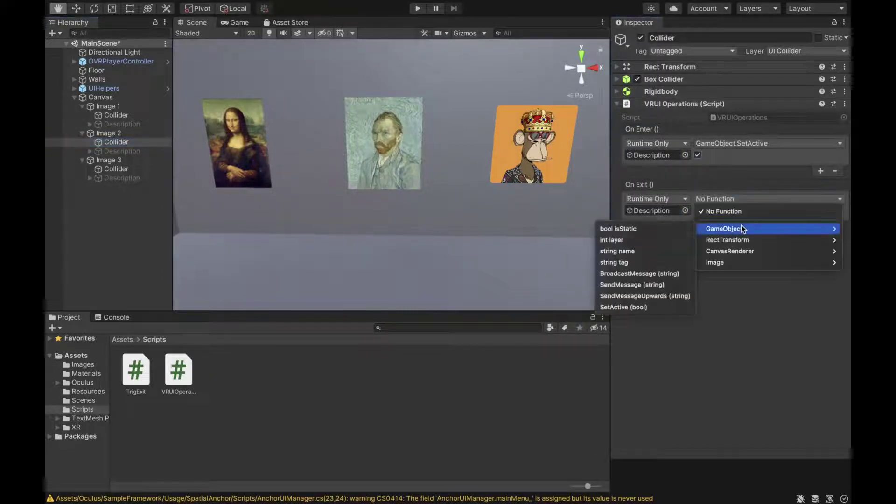
pyautogui.click(626, 303)
# - Wire Image 3's Collider On Enter and On Exit to GameObject.SetActive on its Description
pyautogui.click(118, 169)
pyautogui.moveTo(122, 178); pyautogui.dragTo(656, 155)
pyautogui.click(731, 143)
pyautogui.moveTo(724, 173)
pyautogui.click(654, 250)
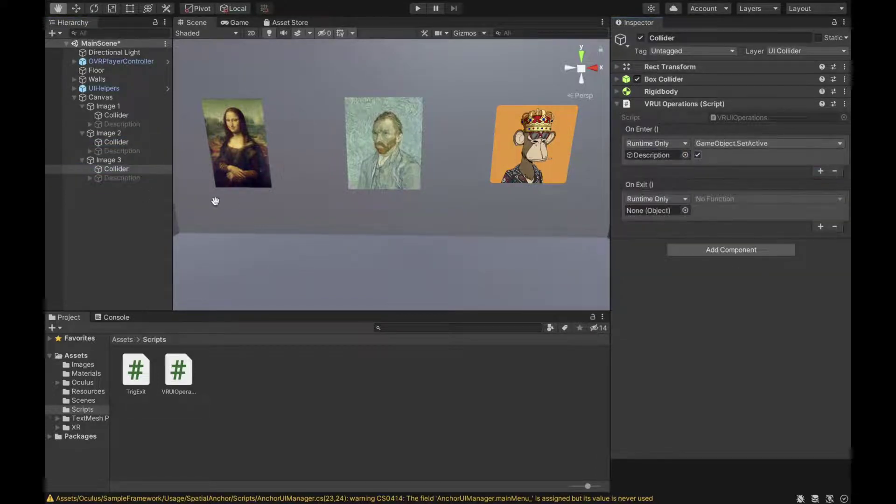
pyautogui.moveTo(122, 177); pyautogui.dragTo(658, 210)
pyautogui.click(736, 199)
pyautogui.moveTo(733, 228)
pyautogui.click(625, 306)
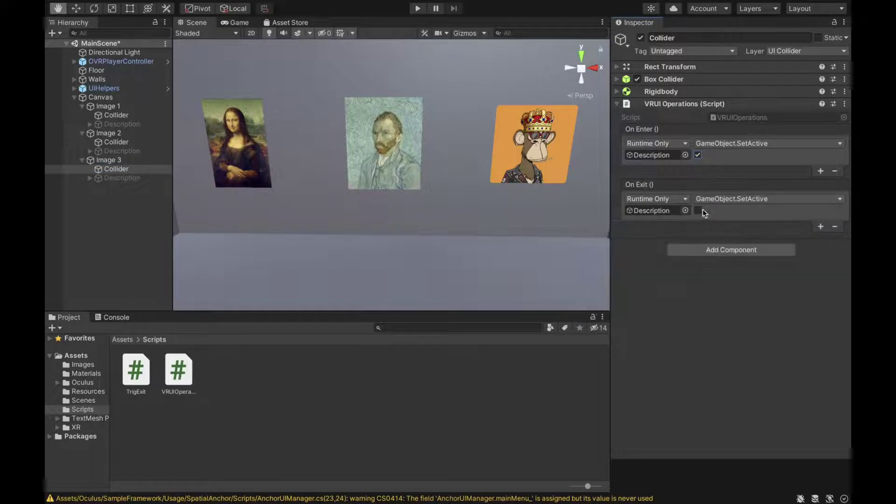
pyautogui.click(82, 160)
# - Collapse the Image and Canvas entries, then select the Sphere under UIHelpers
pyautogui.click(82, 133)
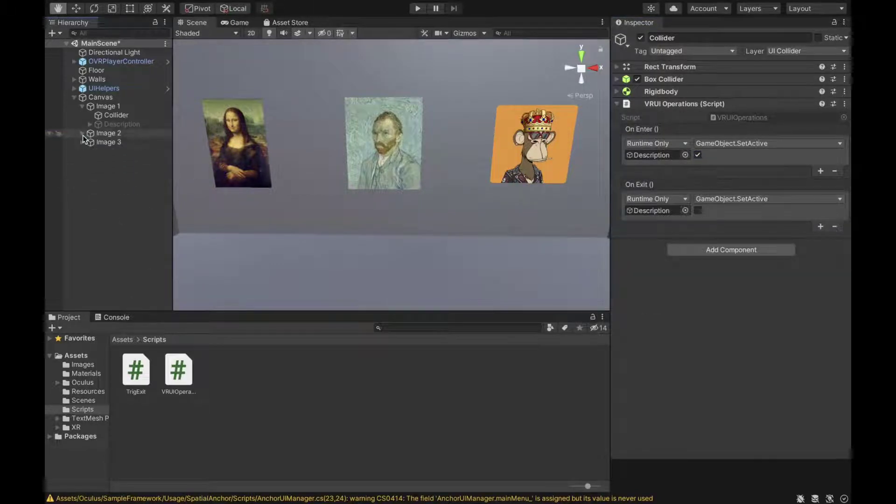
pyautogui.click(82, 106)
pyautogui.click(74, 97)
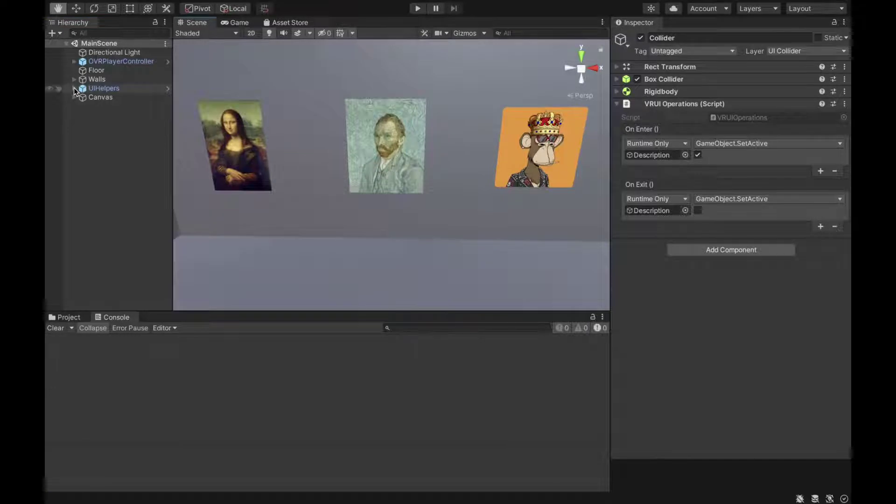
pyautogui.click(74, 88)
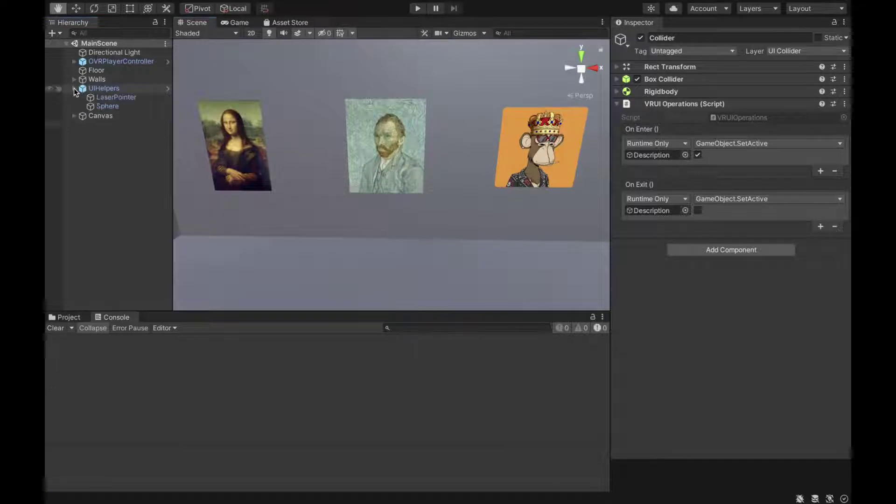
pyautogui.click(125, 106)
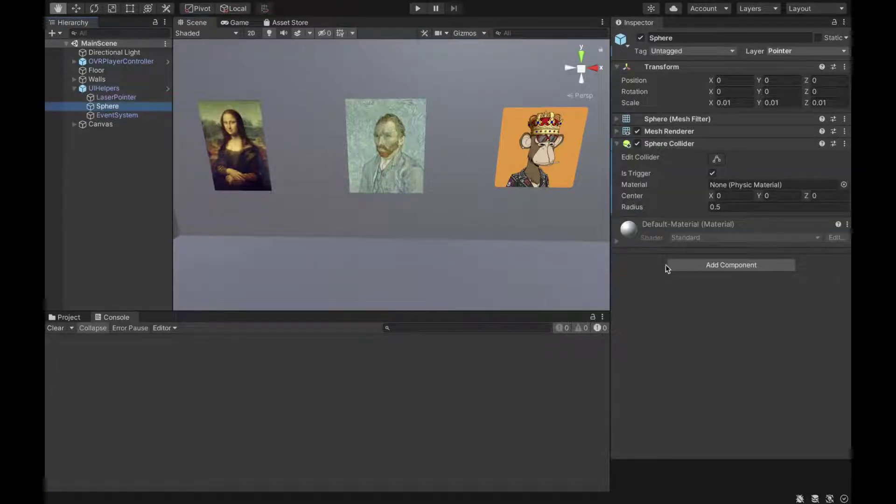
# - Add the Trig Exit script to the Sphere and save the scene
pyautogui.click(718, 264)
pyautogui.write('trig')
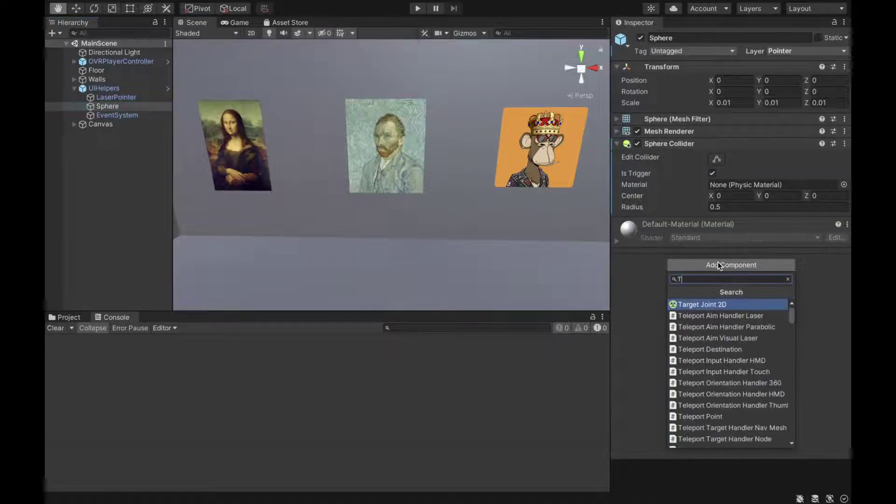
pyautogui.press('Return')
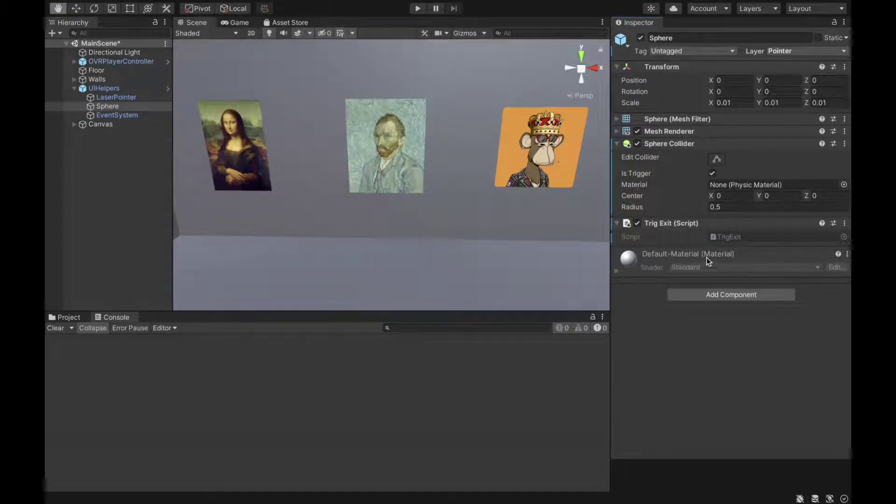
pyautogui.hotkey('ctrl', 's')
pyautogui.click(74, 88)
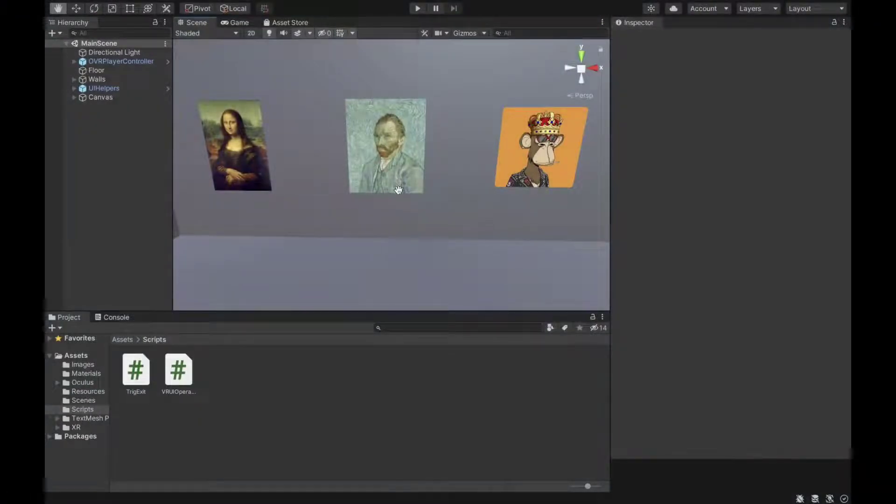
# - Add a Cube, a Sphere and a Capsule to the scene from the hierarchy's 3D Object menu
pyautogui.scroll(-5, 398, 190)
pyautogui.moveTo(410, 124)
pyautogui.mouseDown(button='right')
pyautogui.moveTo(471, 142)
pyautogui.moveTo(436, 156)
pyautogui.moveTo(438, 119)
pyautogui.mouseUp(button='right')
pyautogui.moveTo(438, 119); pyautogui.dragTo(427, 143)
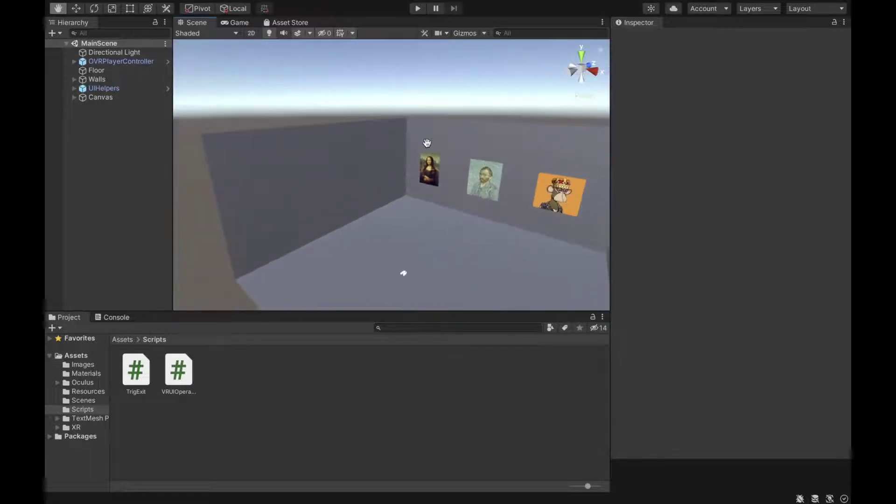
pyautogui.rightClick(122, 154)
pyautogui.press('Escape')
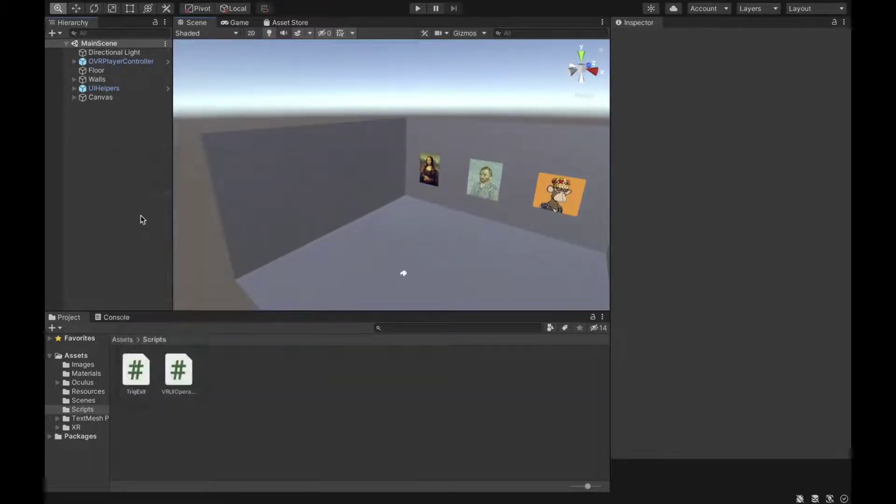
pyautogui.click(132, 156)
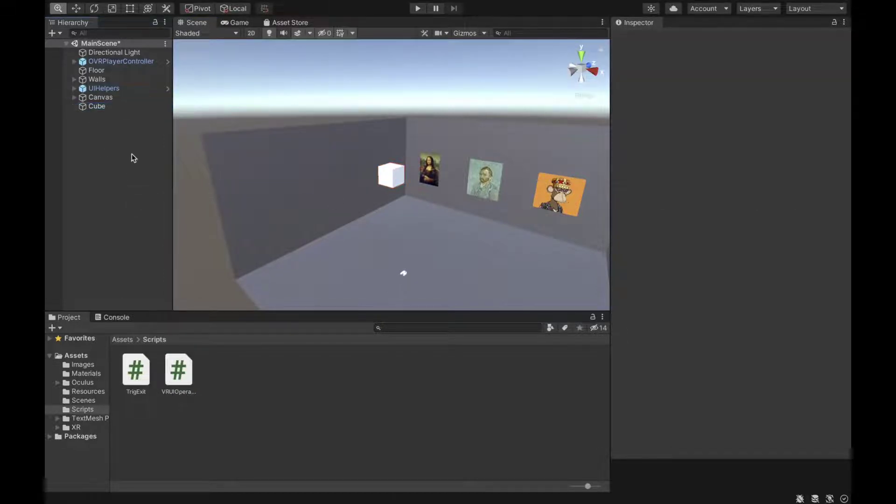
pyautogui.rightClick(133, 154)
pyautogui.moveTo(159, 308)
pyautogui.click(252, 322)
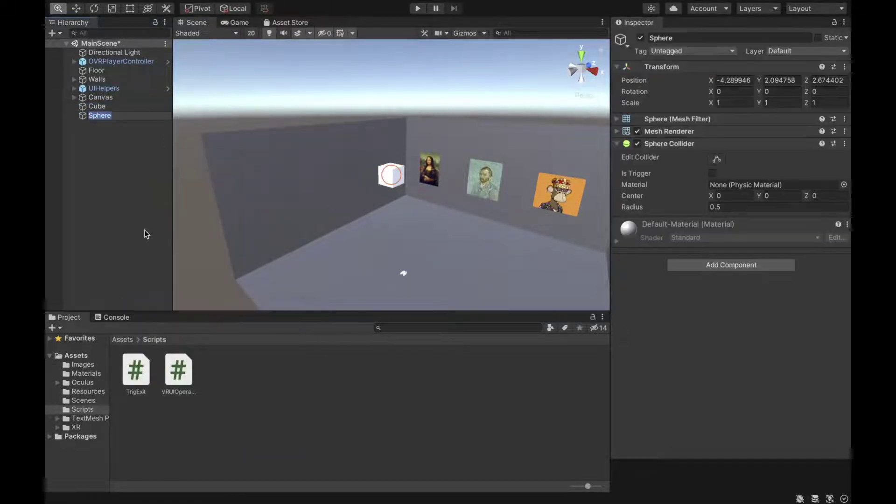
pyautogui.click(108, 152)
pyautogui.rightClick(108, 152)
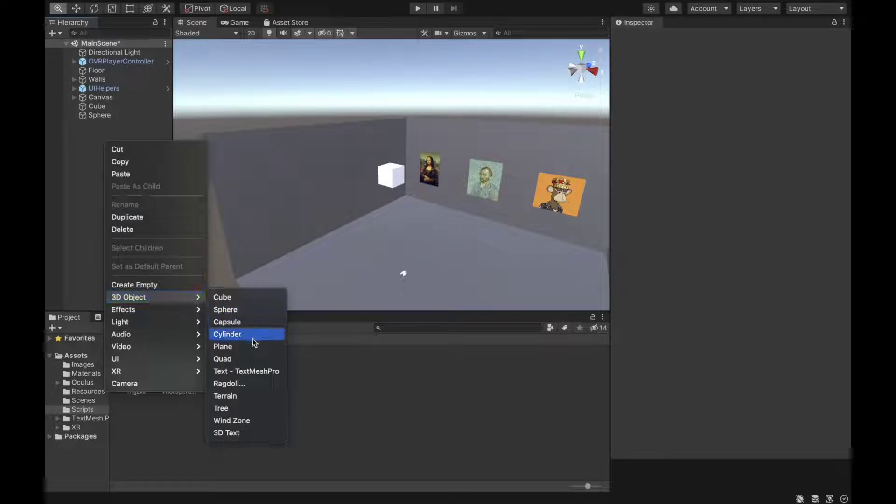
pyautogui.click(252, 323)
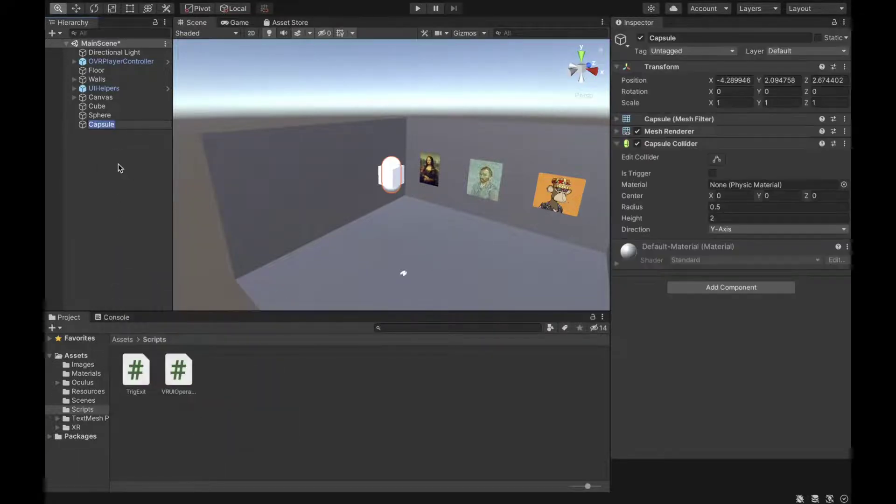
pyautogui.click(82, 125)
# - Line the cube, sphere and capsule up along the left wall, then save
pyautogui.click(96, 106)
pyautogui.press('w')
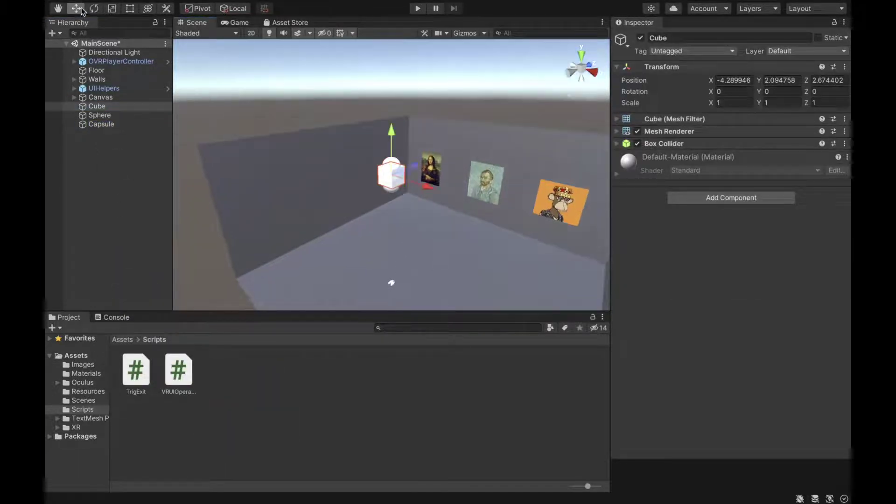
pyautogui.moveTo(391, 177); pyautogui.dragTo(340, 210)
pyautogui.moveTo(340, 210); pyautogui.dragTo(414, 226, button='right')
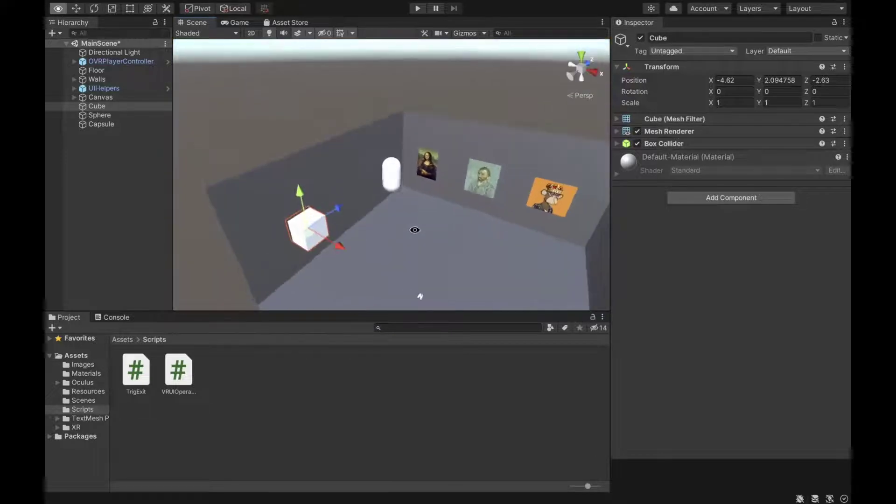
pyautogui.click(136, 116)
pyautogui.moveTo(396, 195); pyautogui.dragTo(387, 201)
pyautogui.moveTo(387, 202); pyautogui.dragTo(448, 220, button='right')
pyautogui.doubleClick(102, 124)
pyautogui.moveTo(437, 184); pyautogui.dragTo(429, 183)
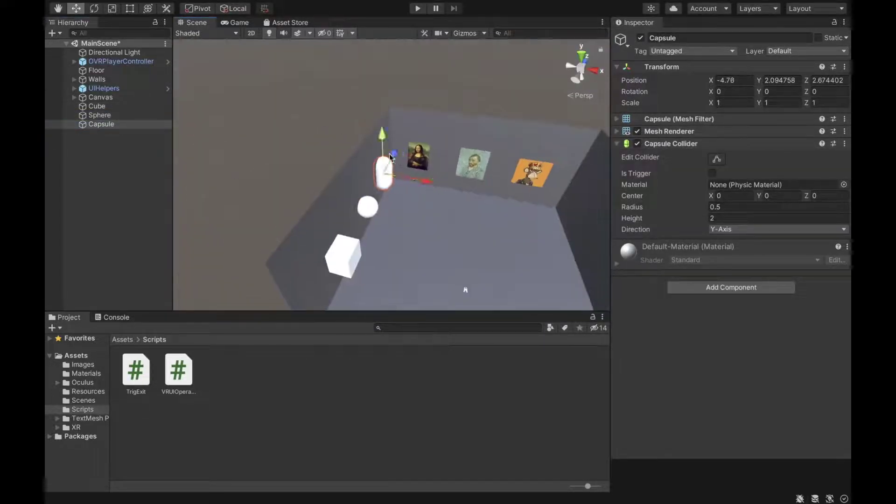
pyautogui.moveTo(390, 156); pyautogui.dragTo(393, 158)
pyautogui.moveTo(393, 158); pyautogui.dragTo(414, 219, button='right')
pyautogui.hotkey('ctrl', 's')
# - Create a new material named 'Red' in the Materials folder
pyautogui.click(123, 339)
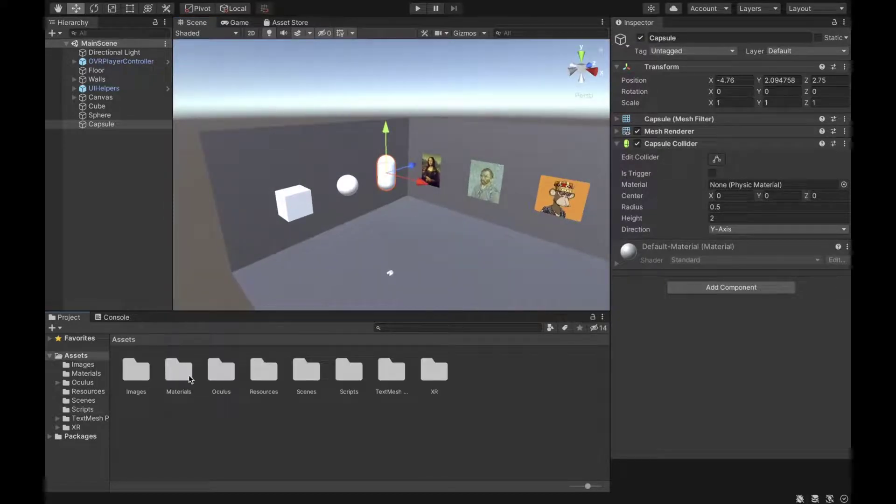
pyautogui.doubleClick(179, 370)
pyautogui.rightClick(201, 373)
pyautogui.moveTo(220, 170)
pyautogui.click(429, 220)
pyautogui.write('R')
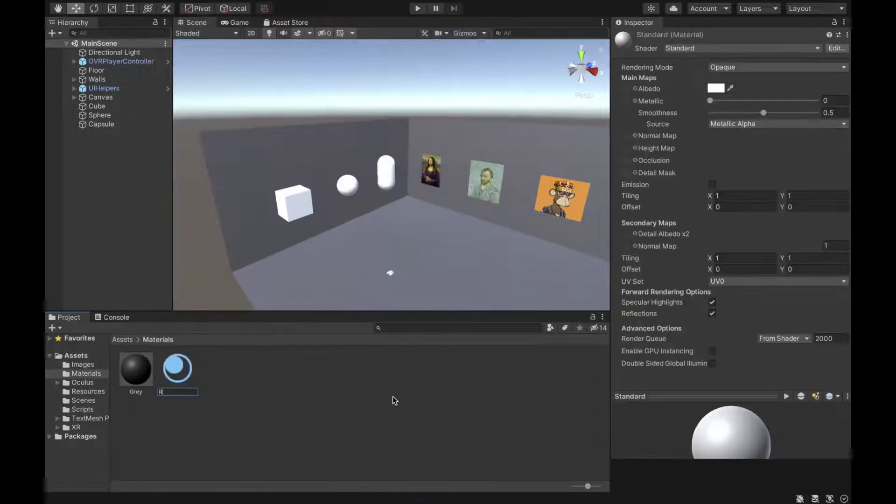
pyautogui.write('ed')
pyautogui.press('Return')
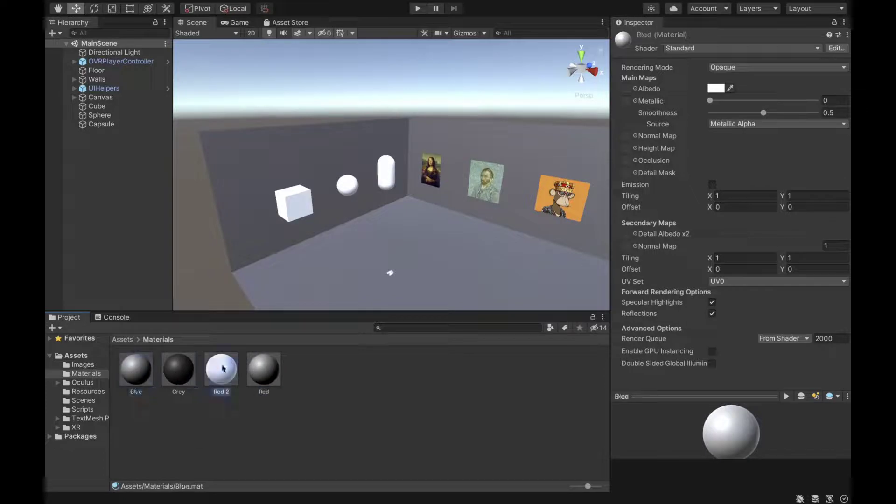
# - Set the albedo colours of the Red, Green and Blue materials to red, green and blue
pyautogui.click(263, 369)
pyautogui.click(716, 88)
pyautogui.click(802, 154)
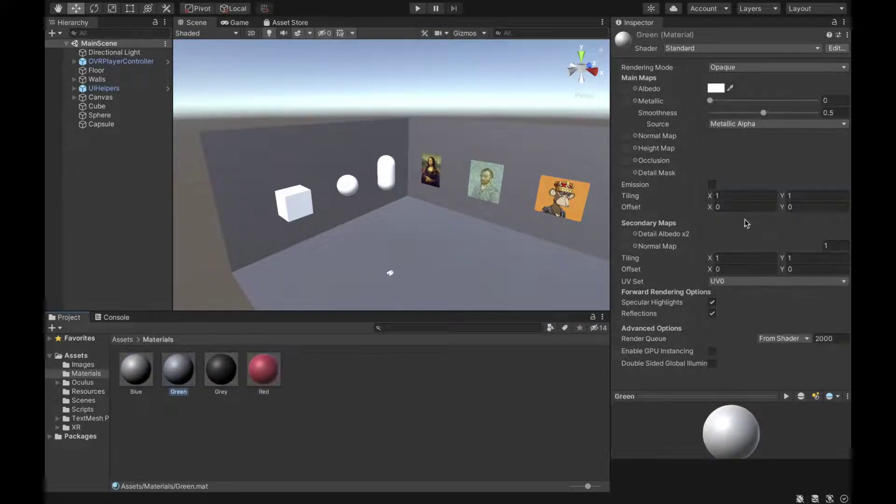
pyautogui.click(721, 87)
pyautogui.click(765, 127)
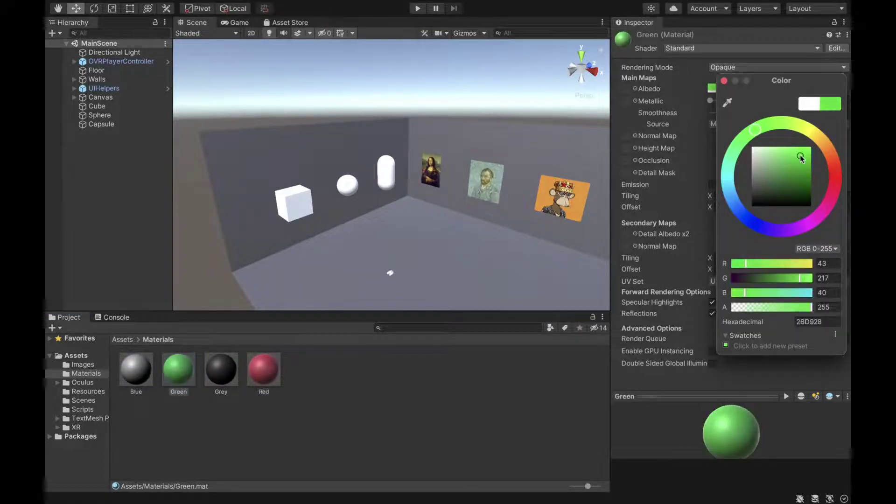
pyautogui.click(143, 374)
pyautogui.click(721, 88)
pyautogui.click(736, 195)
pyautogui.click(802, 160)
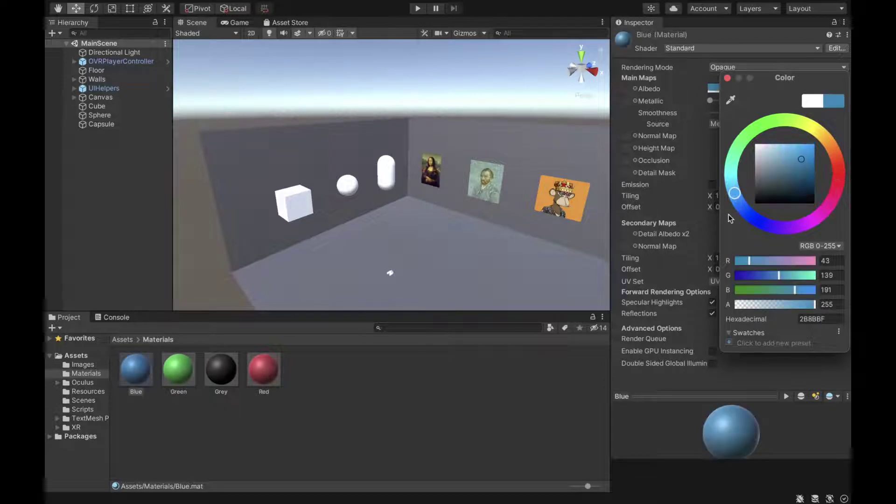
pyautogui.click(392, 364)
# - Apply Blue to the cube and Green to the sphere, then save the scene
pyautogui.moveTo(136, 369); pyautogui.dragTo(294, 203)
pyautogui.moveTo(178, 368); pyautogui.dragTo(384, 184)
pyautogui.hotkey('ctrl', 's')
pyautogui.scroll(-3, 415, 261)
pyautogui.scroll(3, 399, 249)
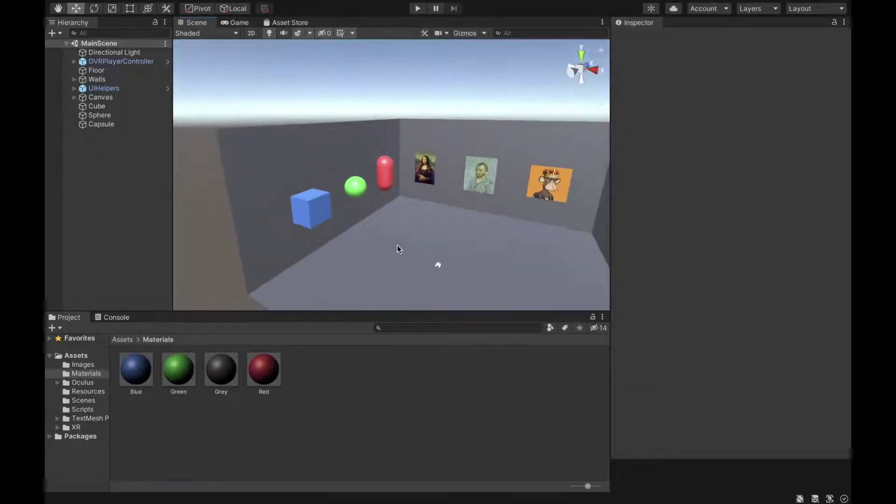
# - Add an OVR Physics Raycaster component to the OVRCameraRig under OVRPlayerController
pyautogui.click(122, 339)
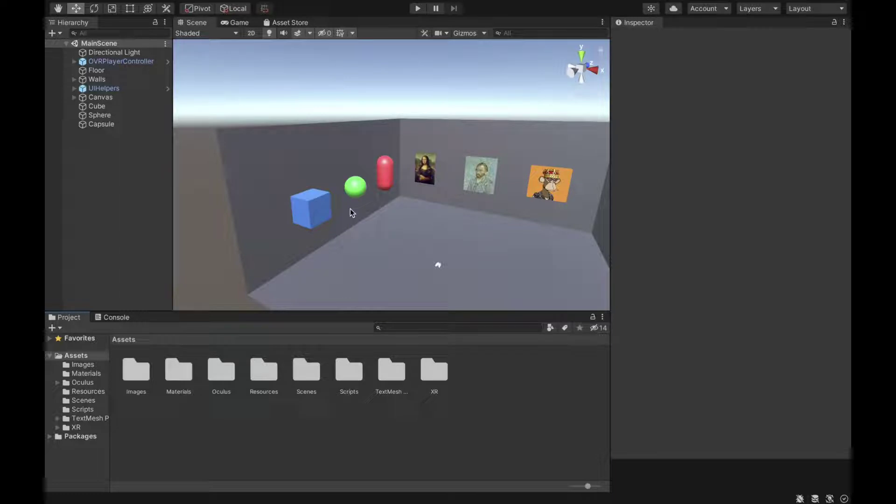
pyautogui.click(74, 61)
pyautogui.click(107, 79)
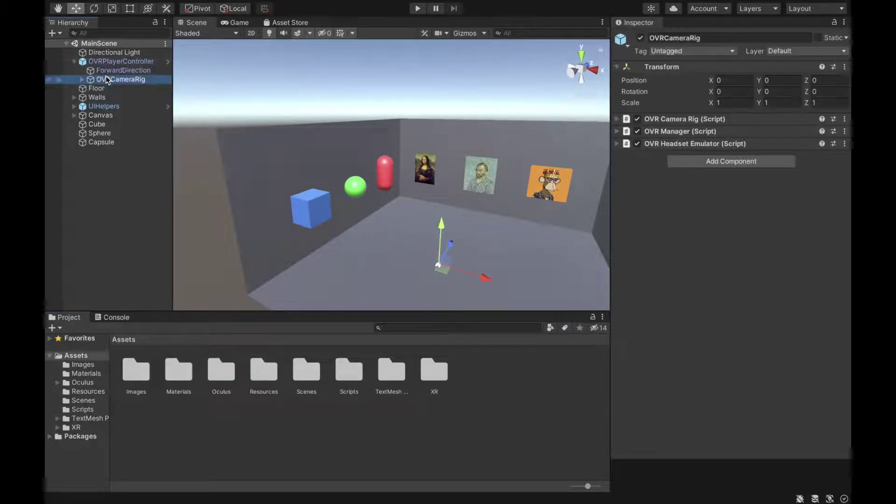
pyautogui.click(722, 161)
pyautogui.write('ovr phys')
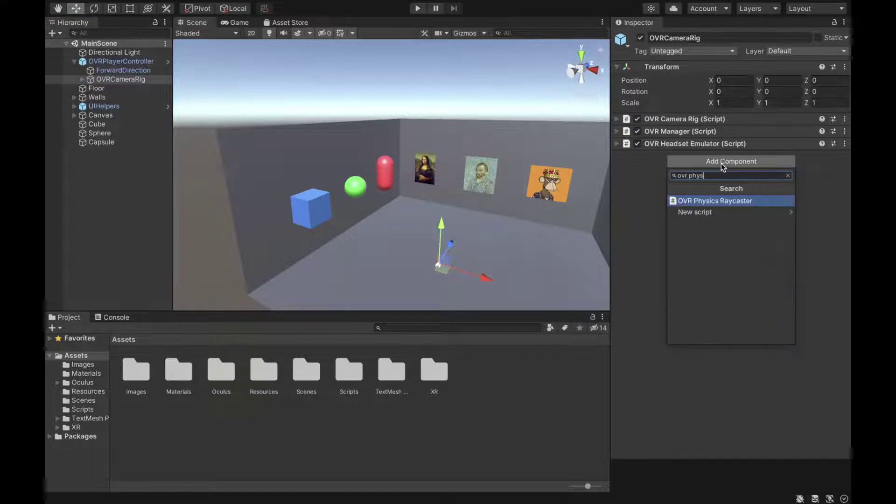
pyautogui.press('Return')
# - Reset the raycaster's Event Mask to Nothing, then enable only UI Collider
pyautogui.click(740, 182)
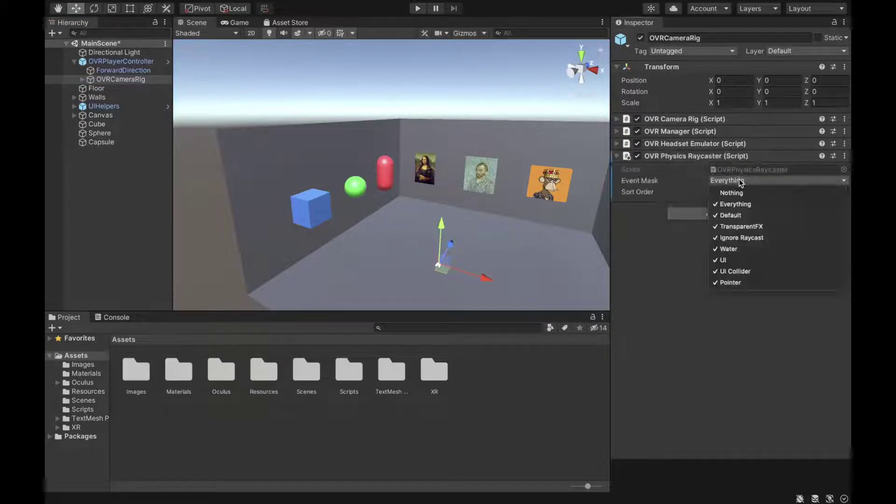
pyautogui.click(731, 192)
pyautogui.click(744, 182)
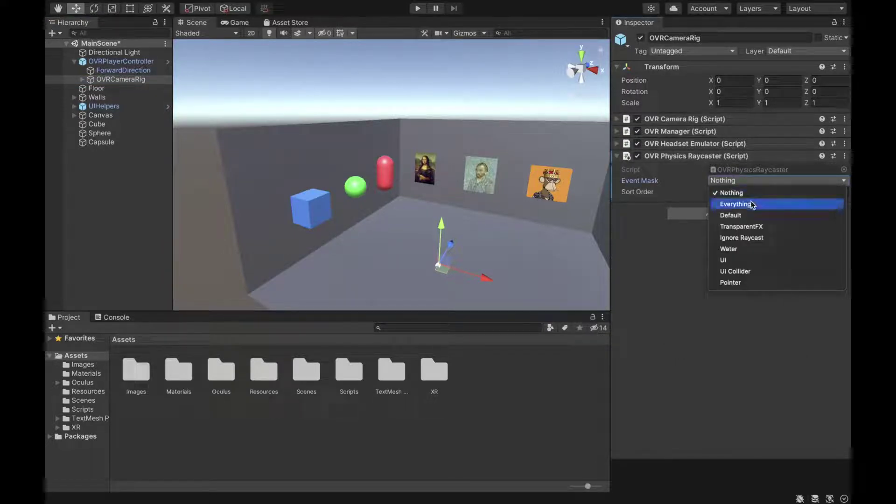
pyautogui.click(755, 271)
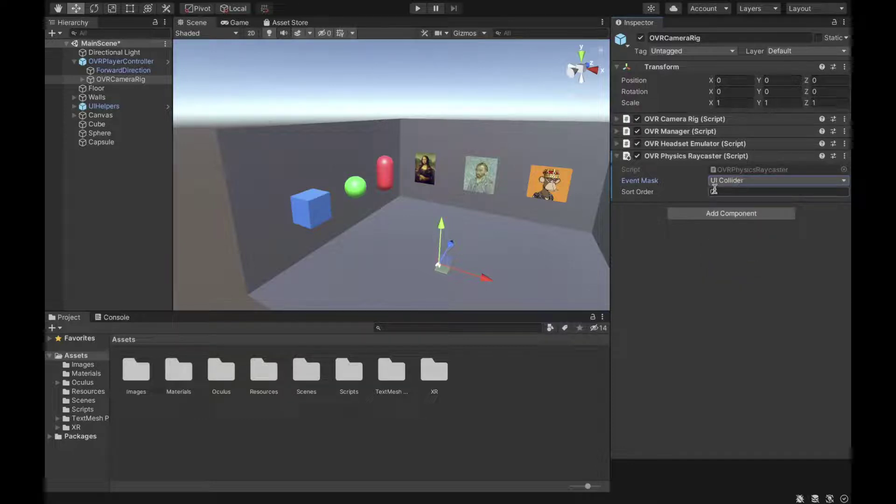